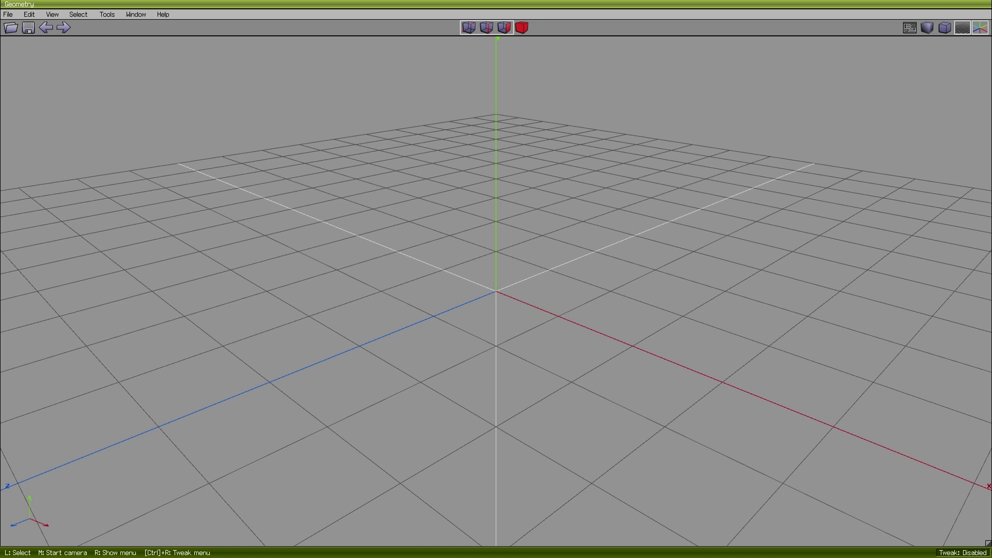
Create a default sphere at the origin of the scene.
middle_click(496, 291)
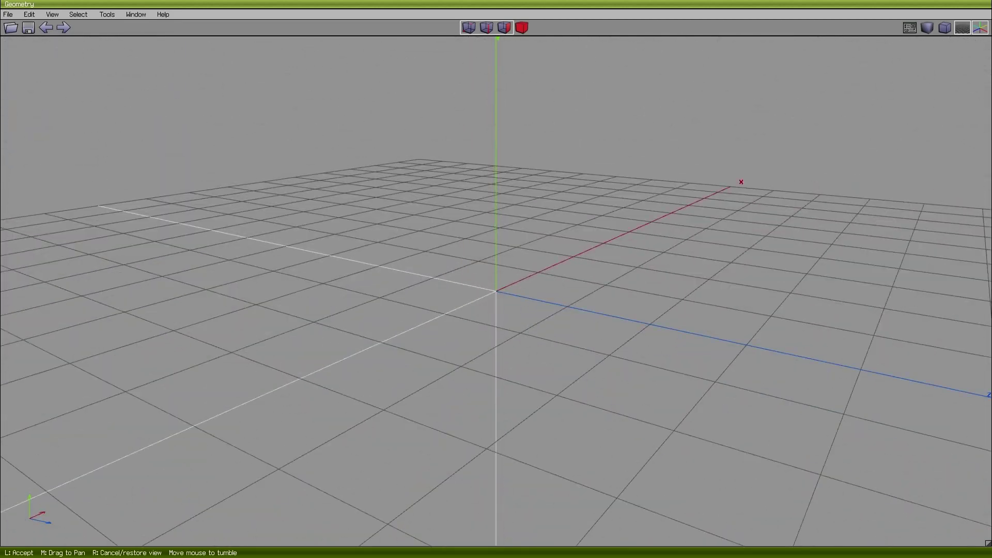
left_click(485, 295)
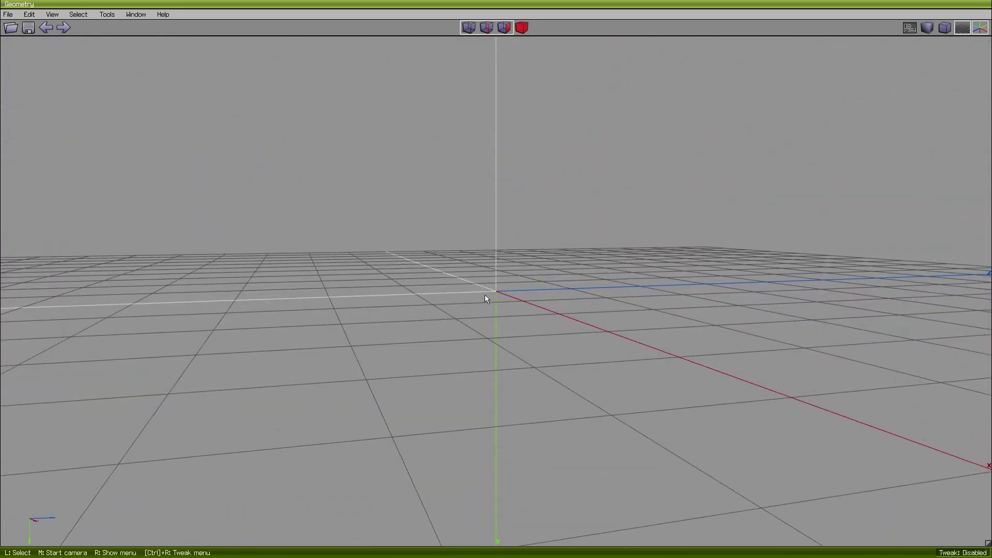
key("r")
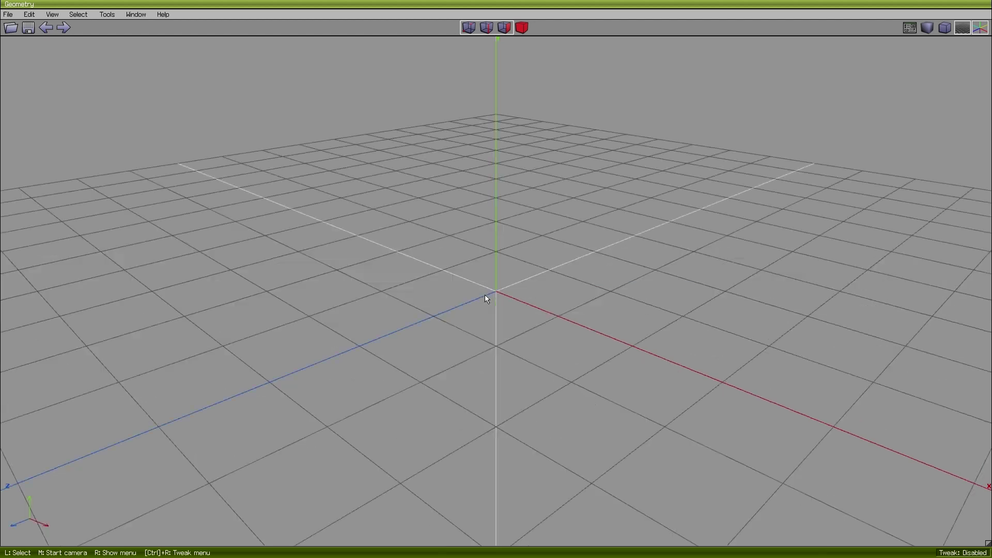
right_click(489, 242)
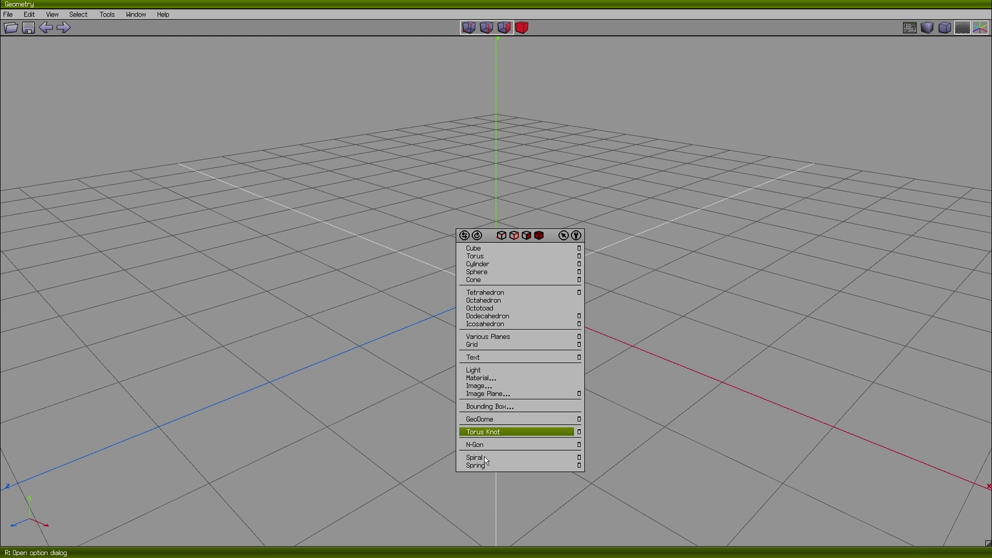
left_click(488, 276)
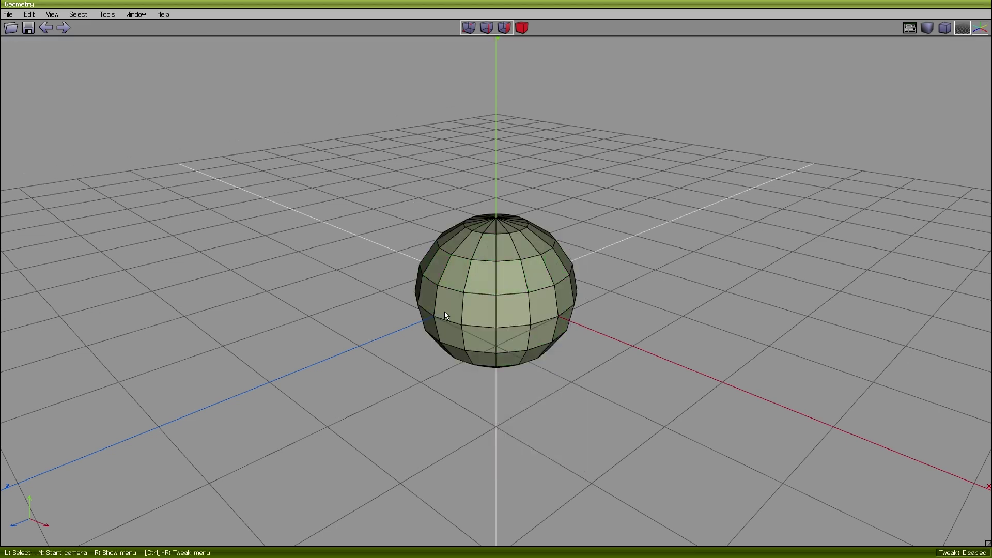
Scale the whole sphere uniformly to roughly twice its size and clear the selection.
left_click(521, 28)
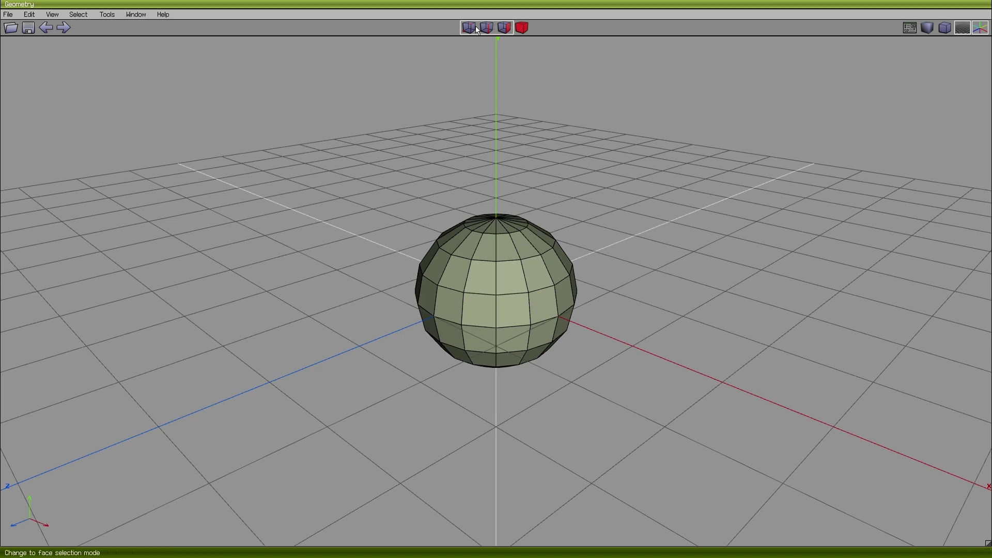
left_click(518, 273)
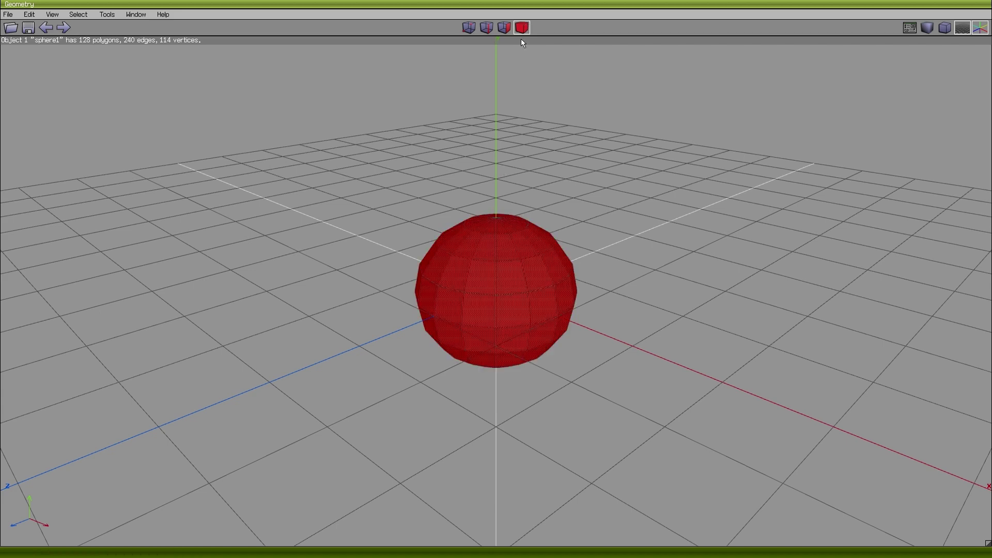
right_click(491, 293)
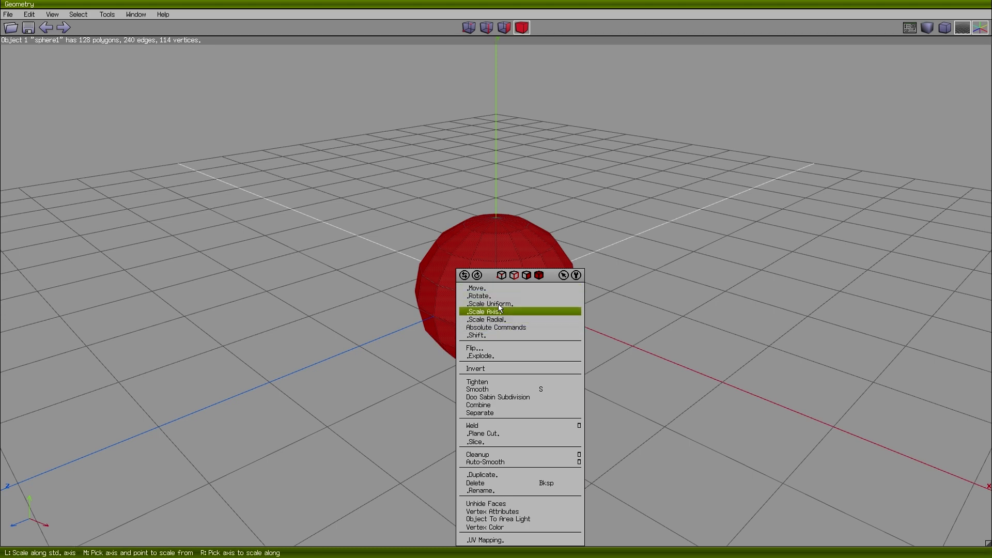
left_click(490, 304)
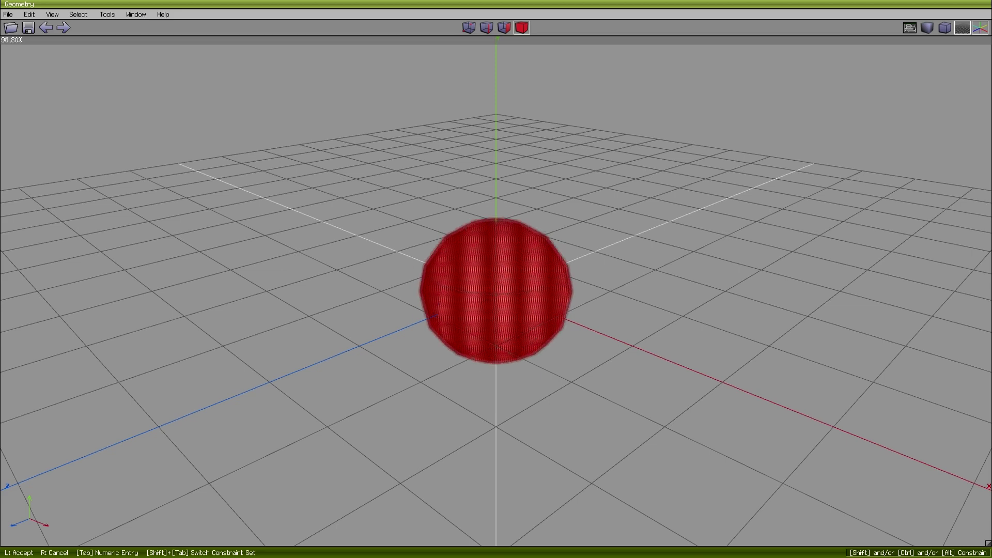
left_click(507, 310)
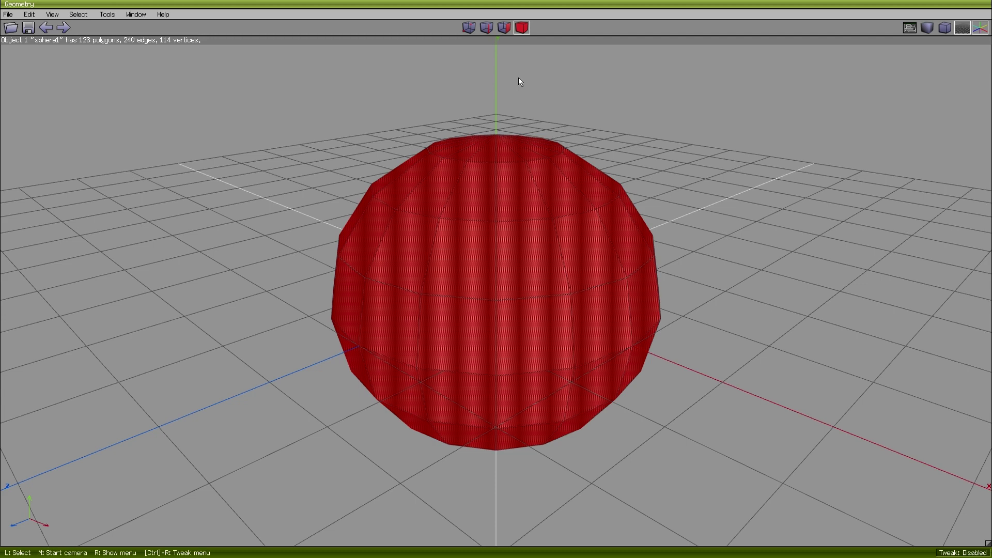
left_click(511, 77)
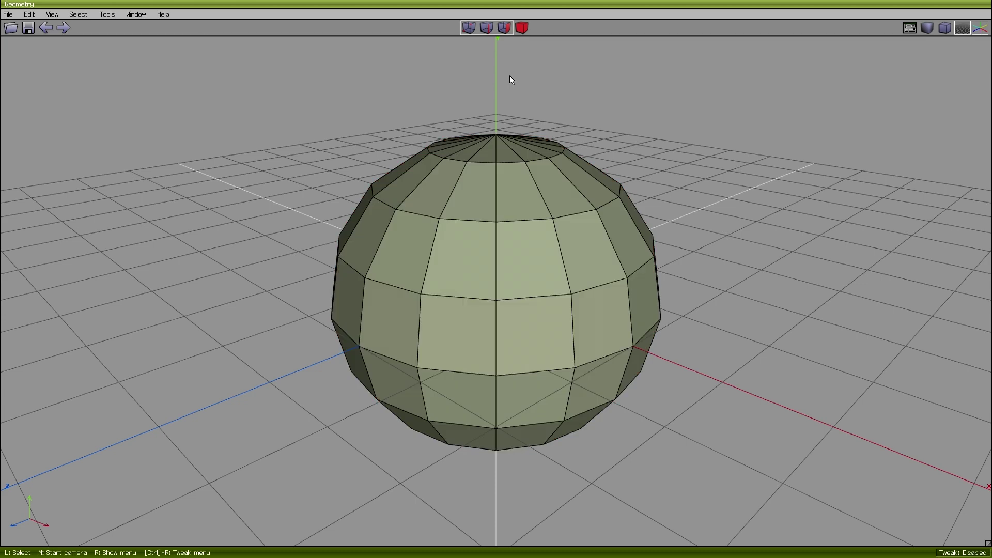
Select a block of twelve neighbouring faces on the front of the sphere and clear the selection.
left_click(505, 31)
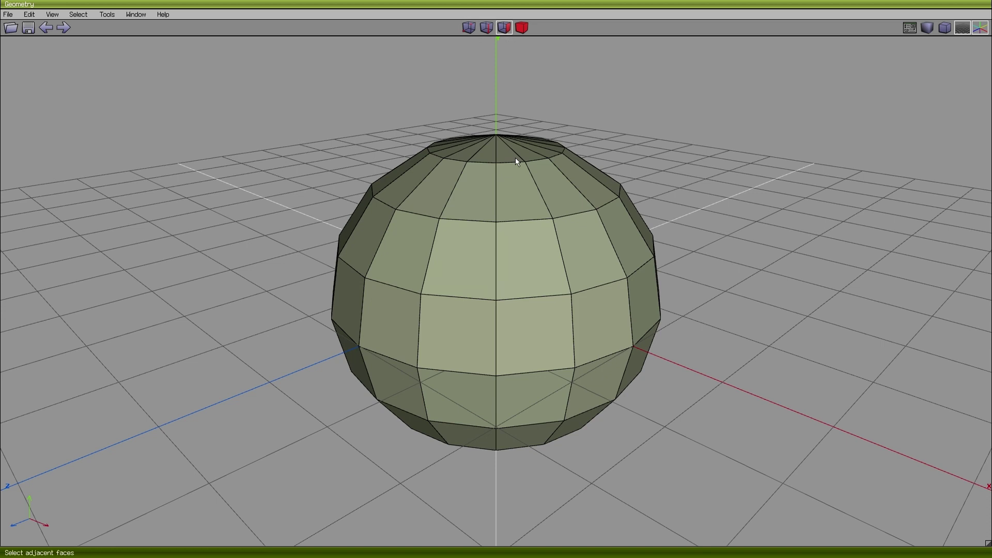
left_click(532, 260)
mouse_move(398, 265)
left_mouse_down()
mouse_move(391, 316)
mouse_move(457, 321)
mouse_move(481, 248)
left_mouse_up()
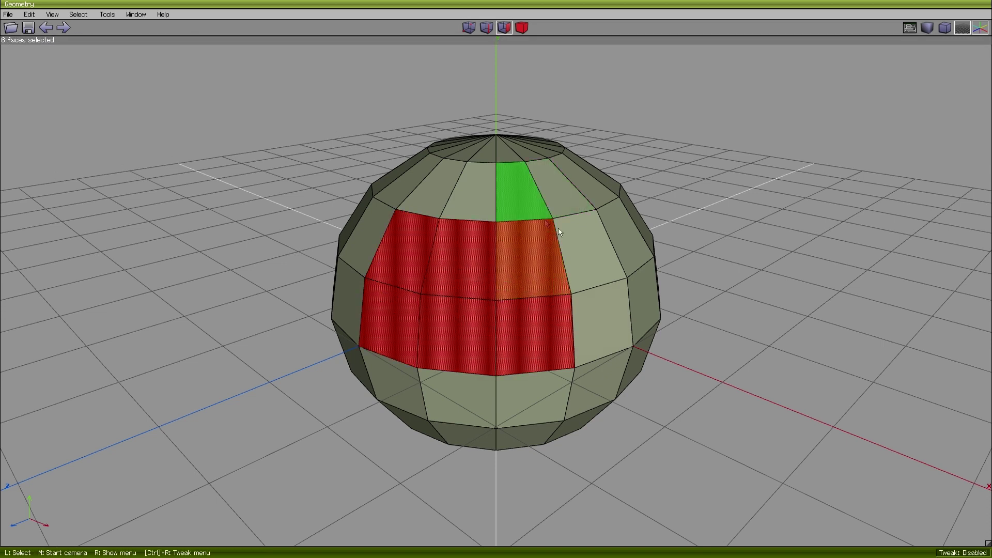
left_click_drag(594, 248, 594, 385)
mouse_move(469, 401)
left_mouse_down()
mouse_move(407, 405)
mouse_move(452, 395)
mouse_move(538, 331)
mouse_move(475, 331)
left_mouse_up()
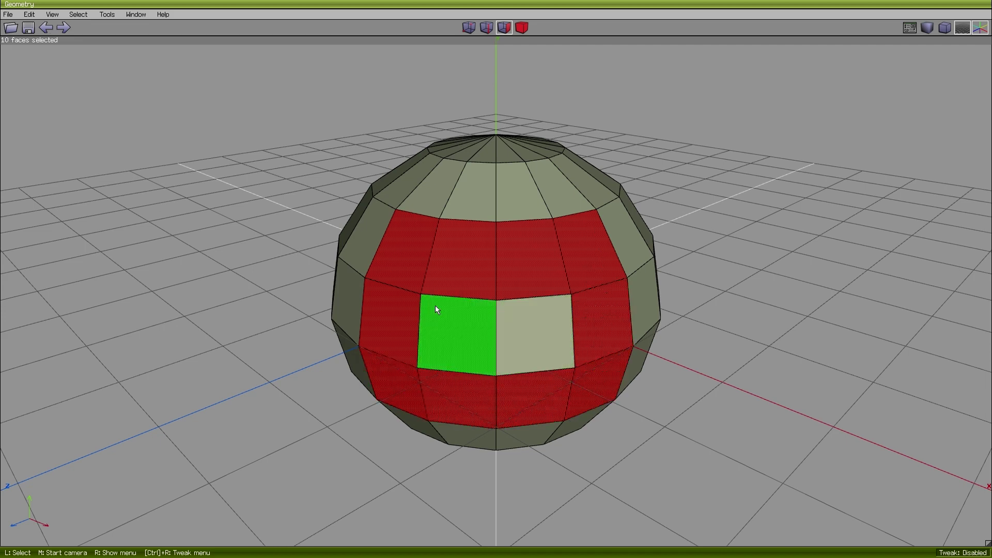
left_click(536, 323)
left_click(484, 348)
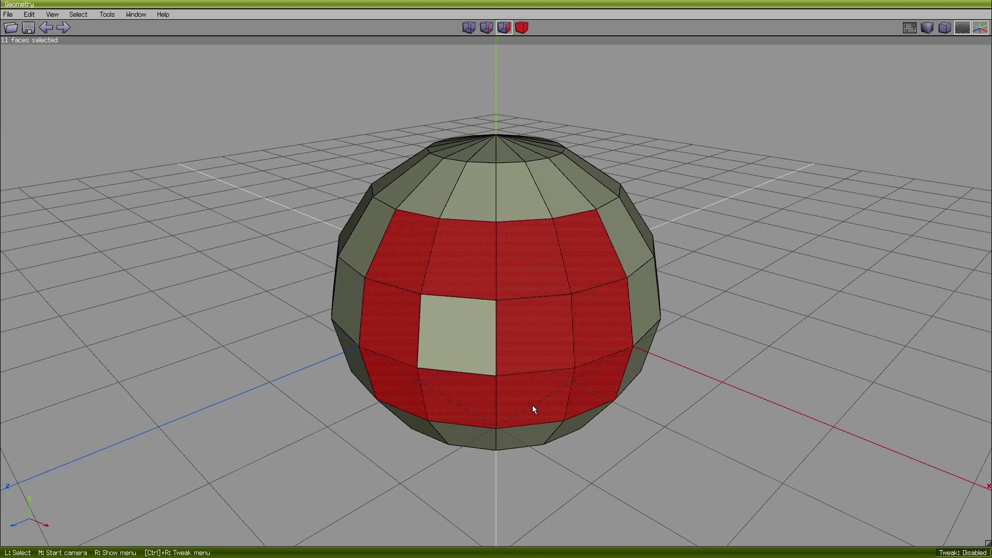
left_click(445, 320)
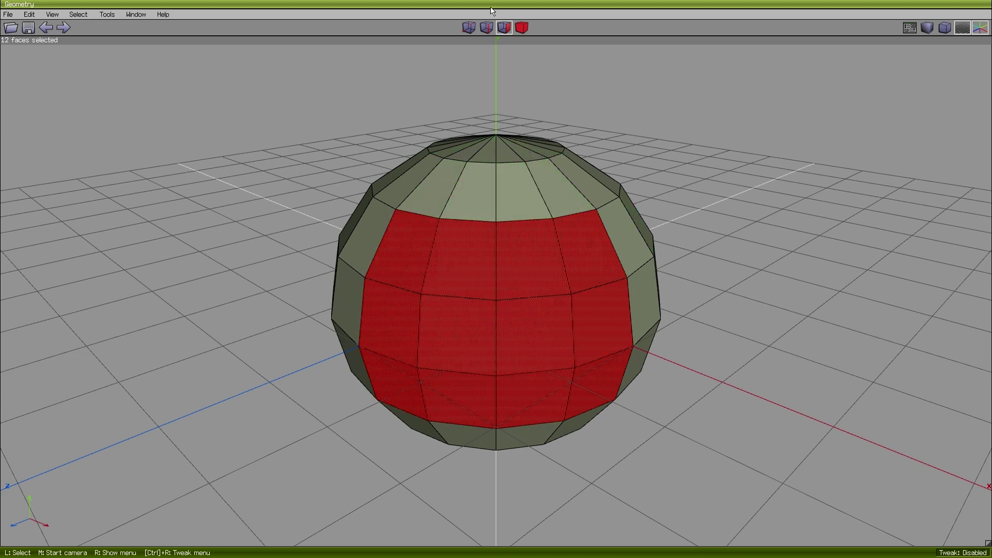
key("space")
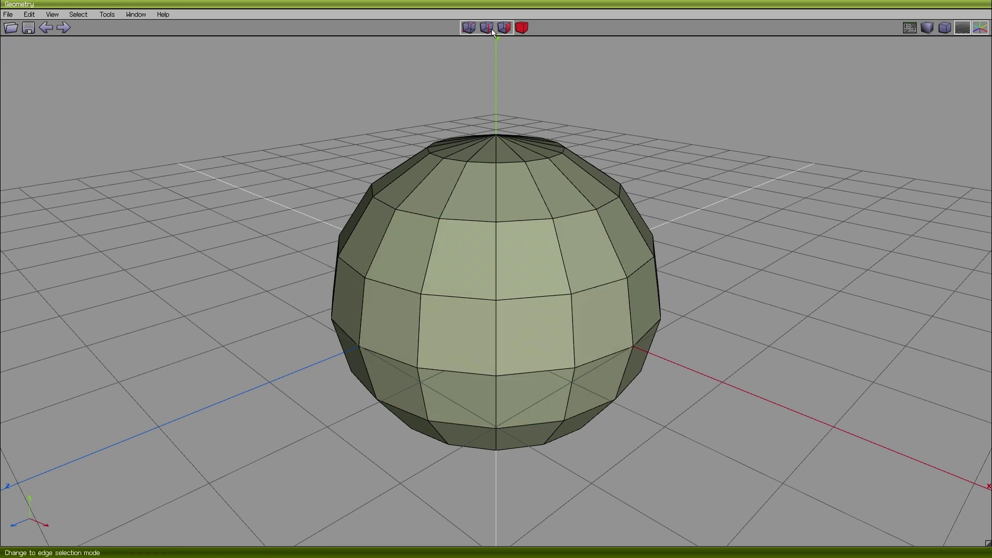
Select four vertical edges on the front of the sphere and convert the selection to vertices.
left_click(486, 28)
left_click(496, 258)
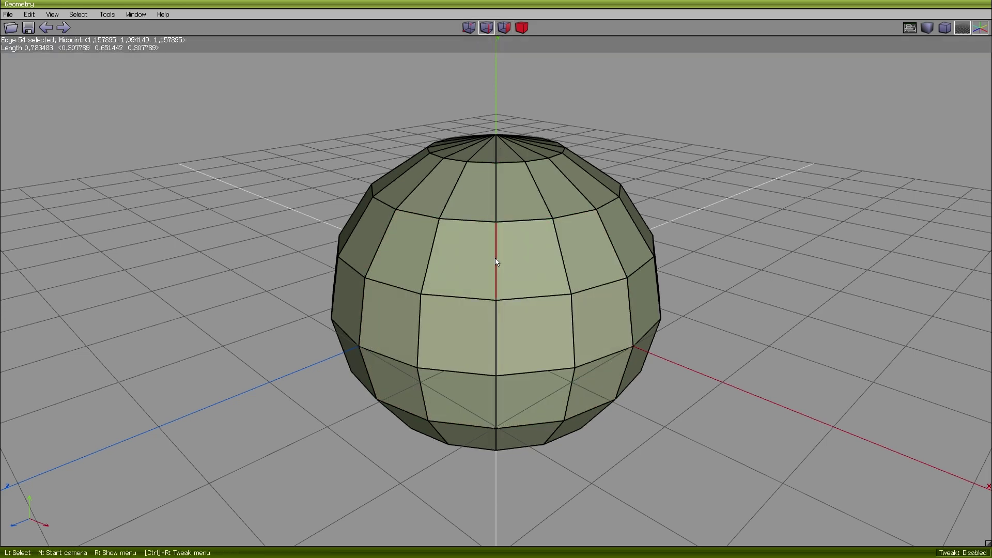
left_click(498, 320)
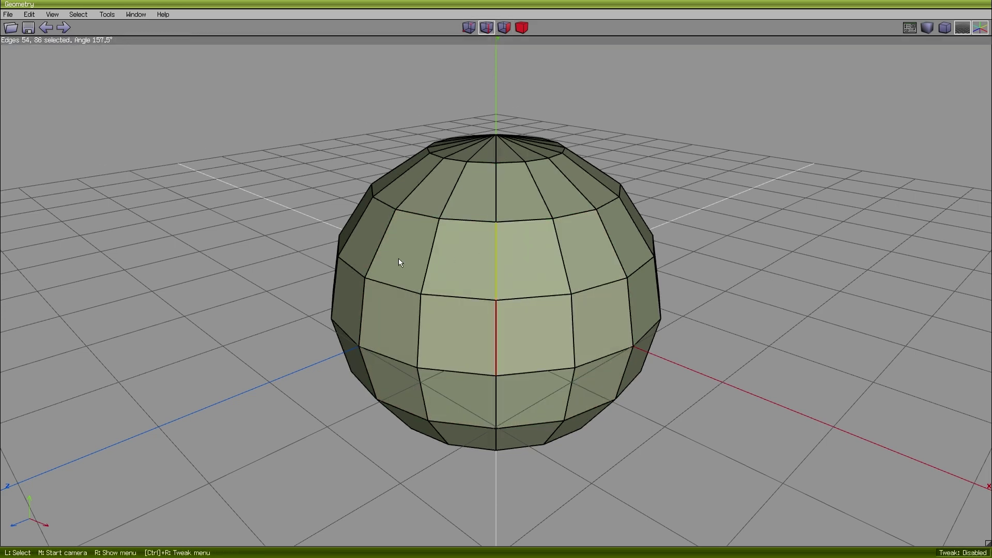
left_click(427, 268)
left_click(417, 336)
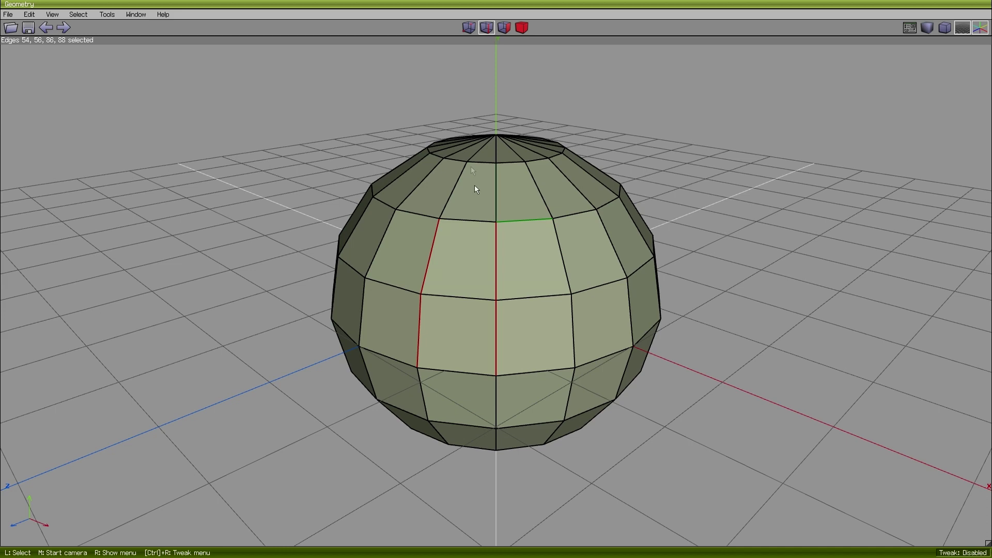
left_click(469, 28)
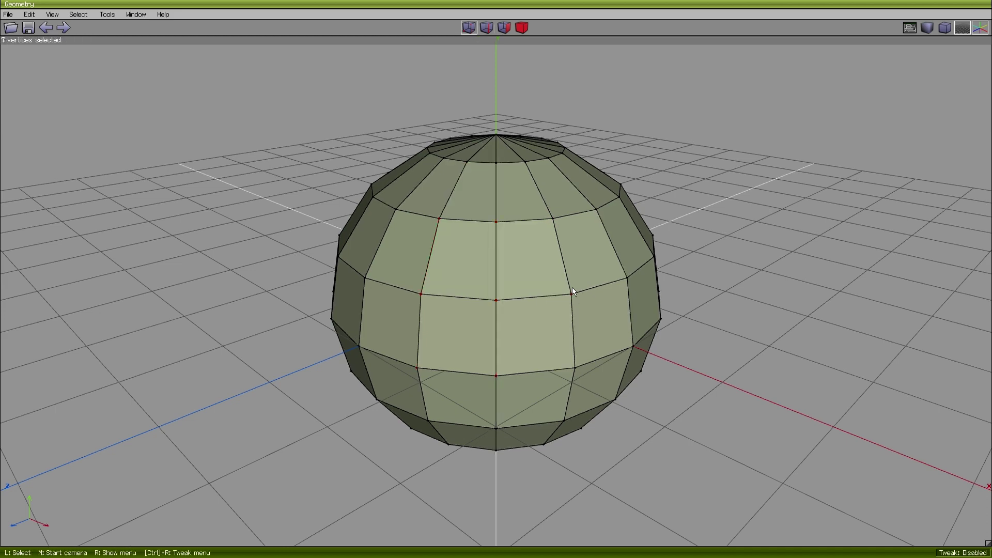
Select all faces of the sphere's upper half from a view along the Z axis.
left_click(504, 27)
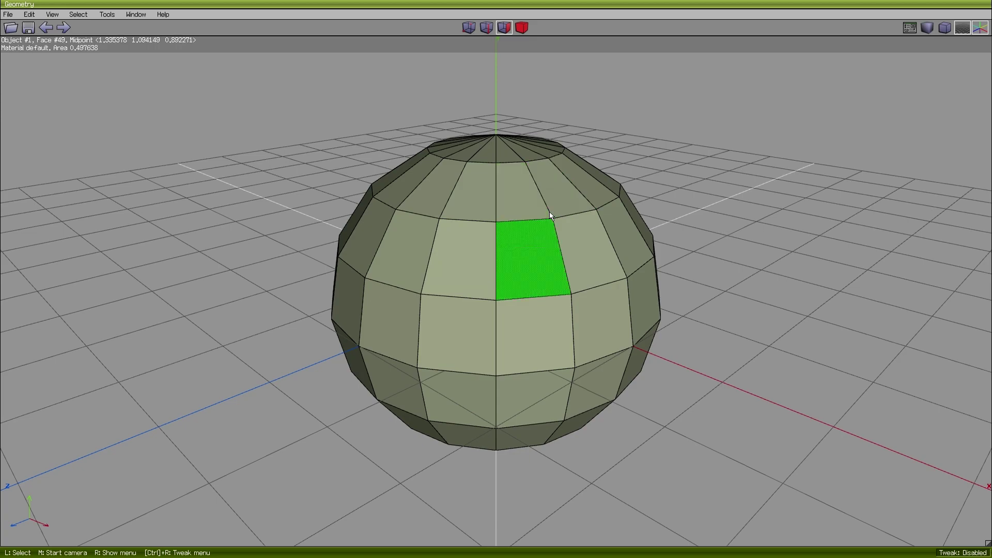
middle_click(579, 178)
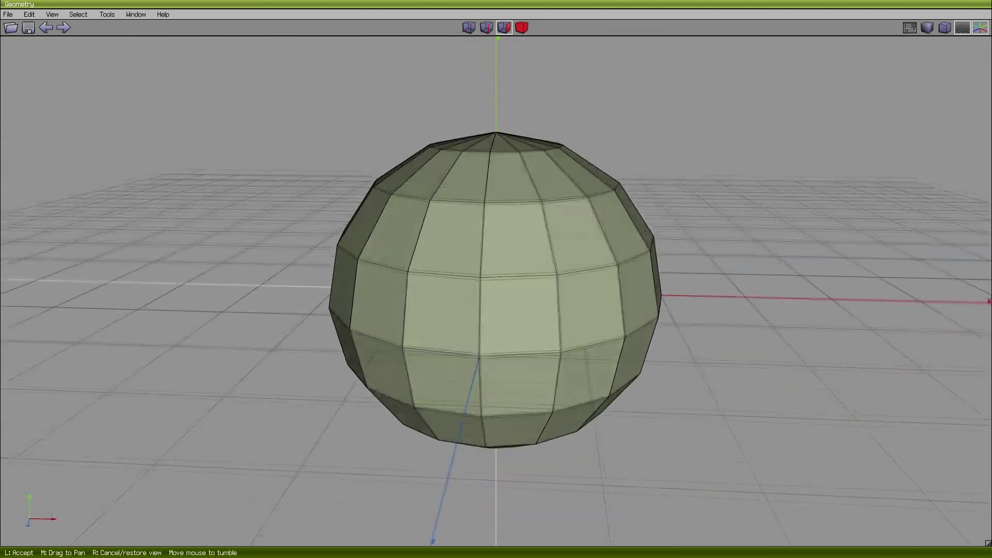
left_click(594, 181)
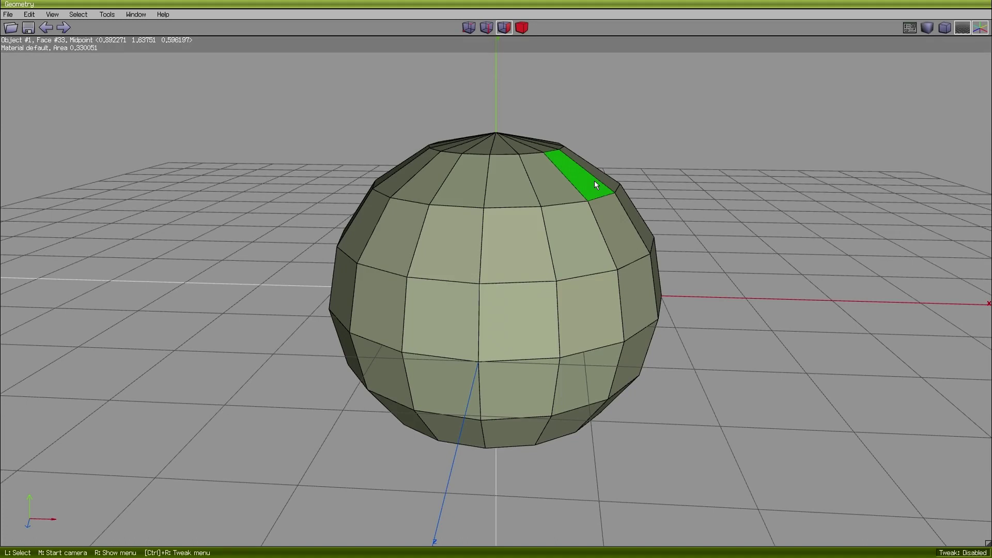
key("z")
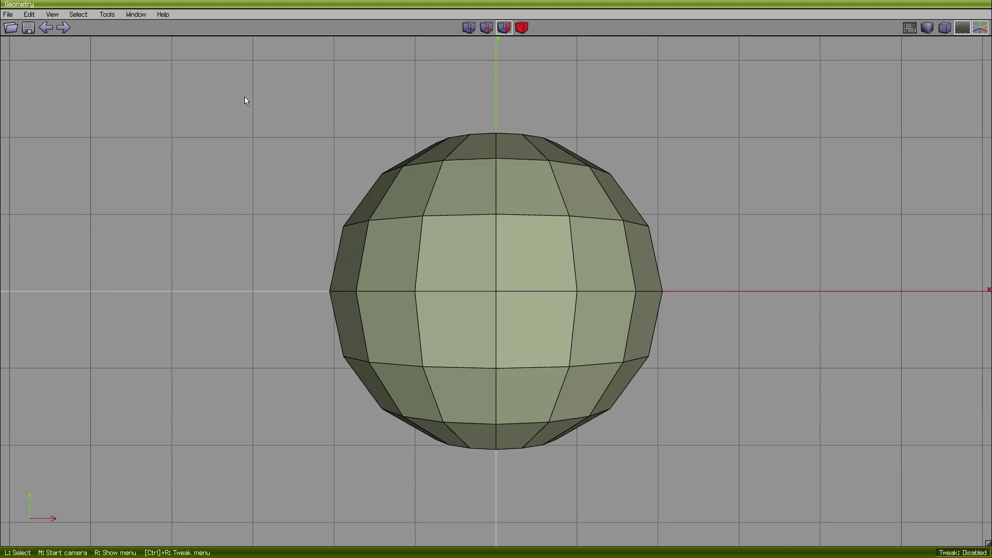
left_click_drag(676, 252, 702, 132)
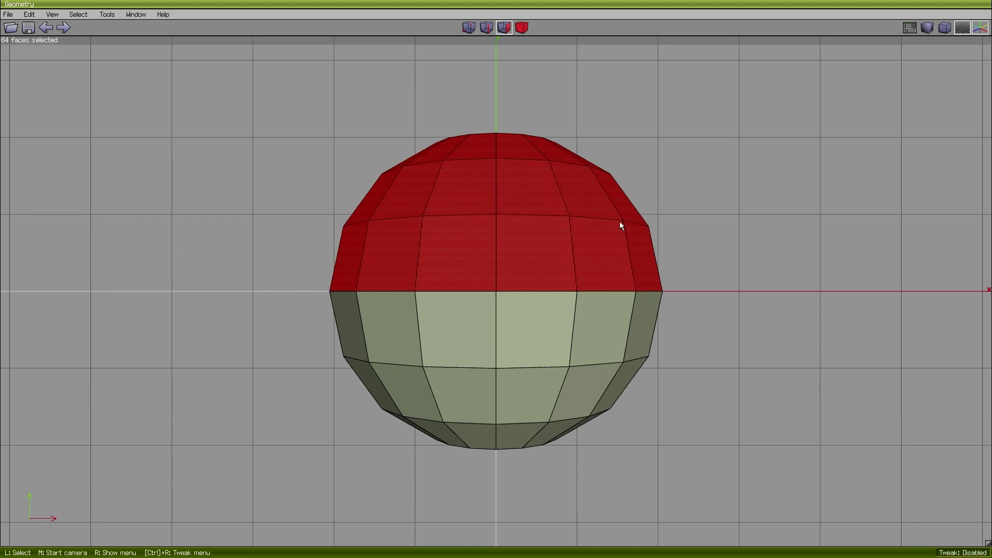
middle_click(627, 196)
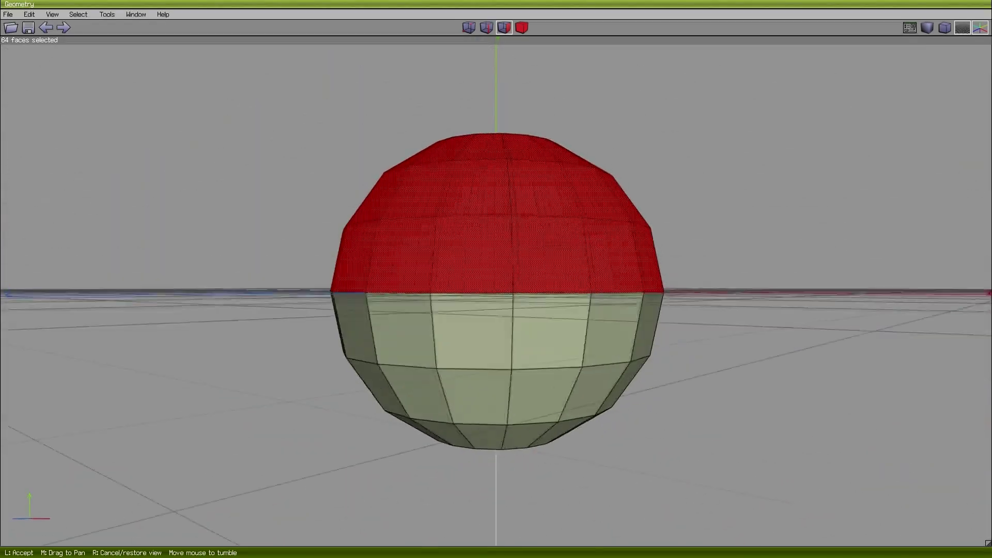
left_click(588, 169)
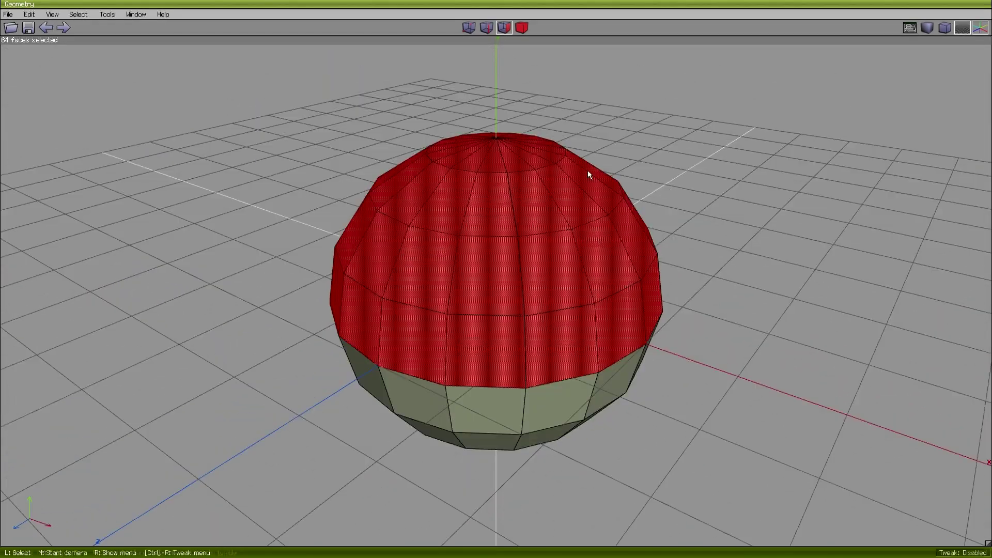
Try enlarging the sphere's upper-half faces with Scale Radial Y and undo the scaling.
right_click(474, 255)
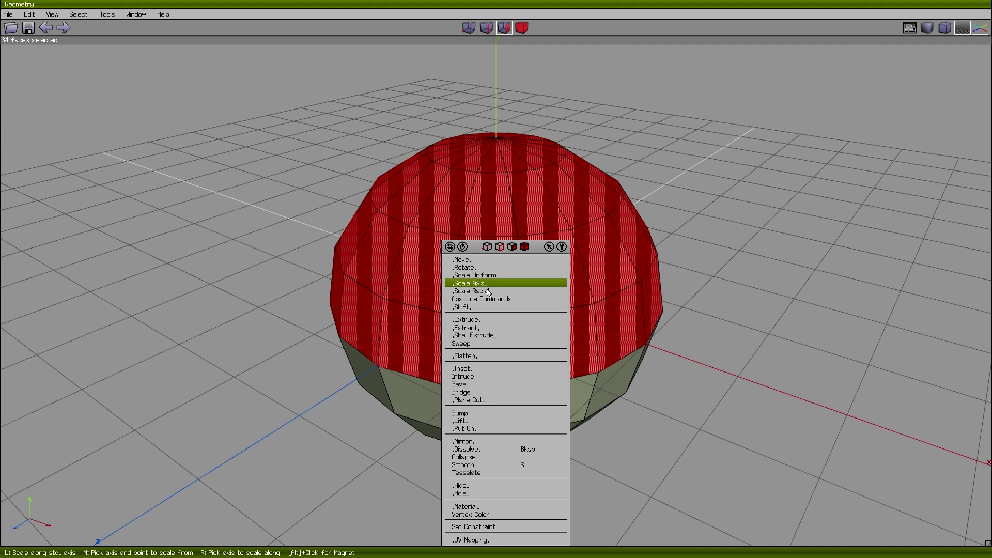
left_click(486, 291)
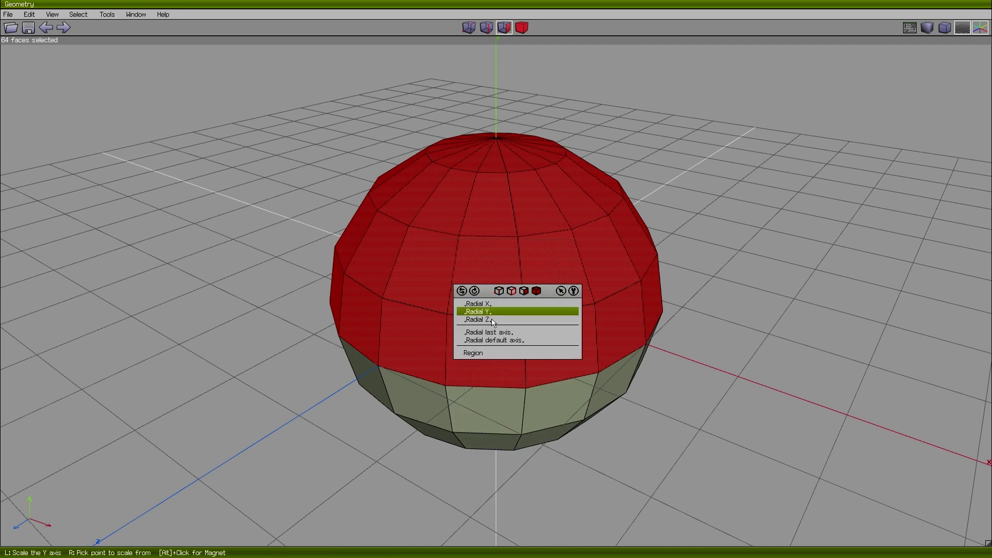
left_click(491, 313)
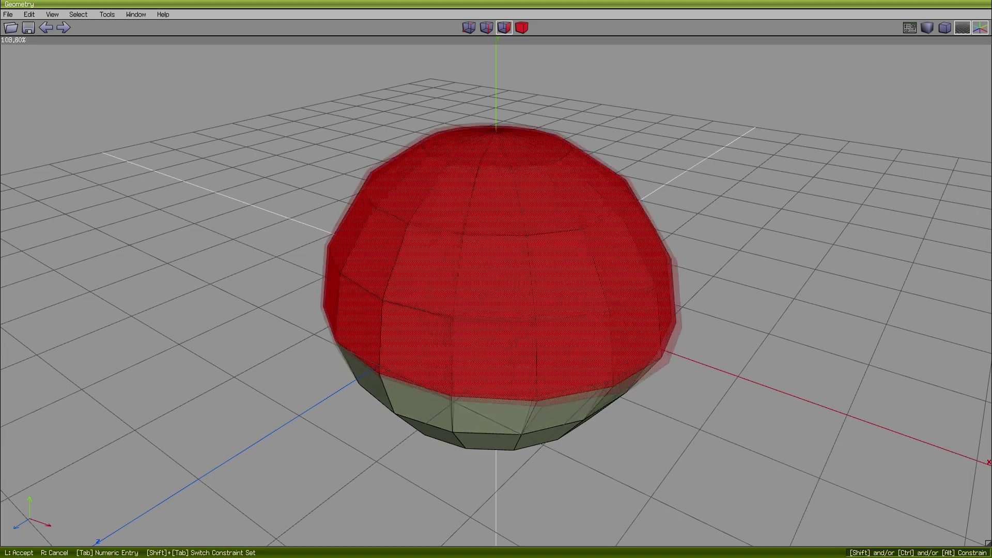
left_click(454, 269)
middle_click(454, 269)
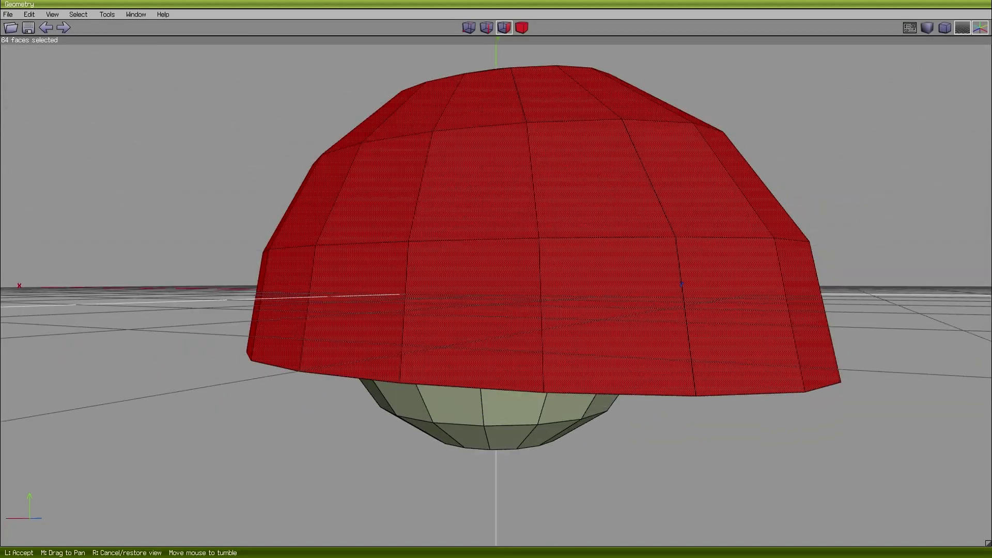
left_click(357, 185)
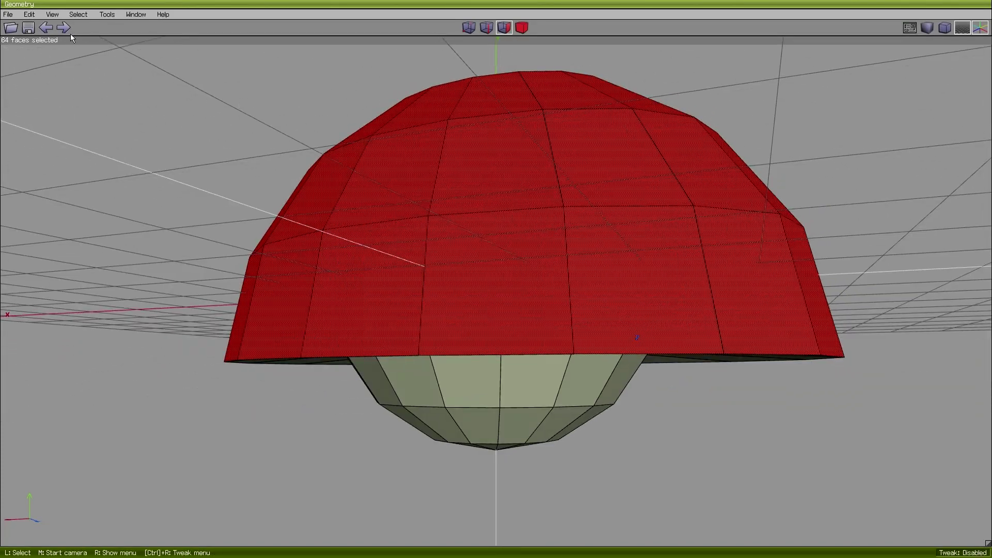
key("ctrl+z")
Enlarge the selected upper-half faces to about 190% with Scale Uniform.
right_click(541, 222)
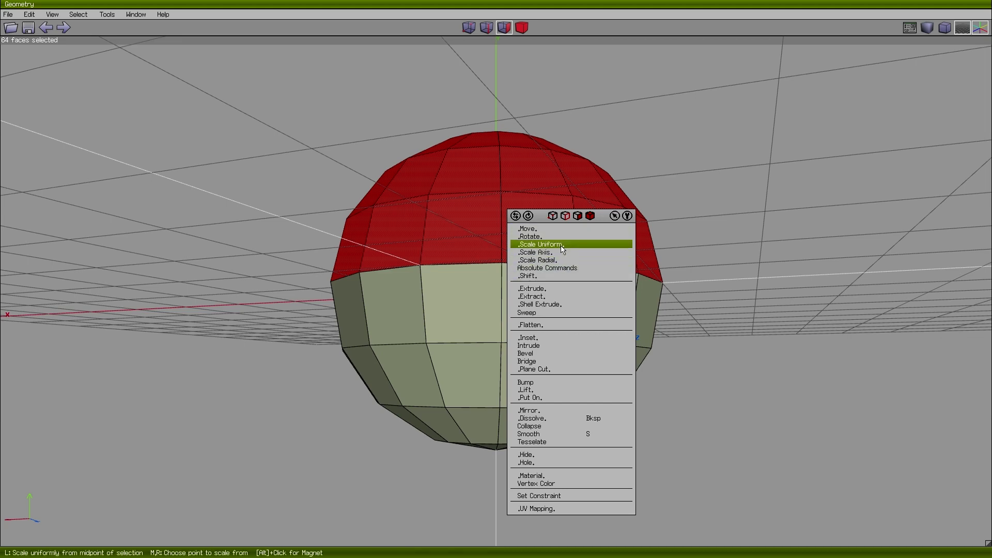
left_click(561, 247)
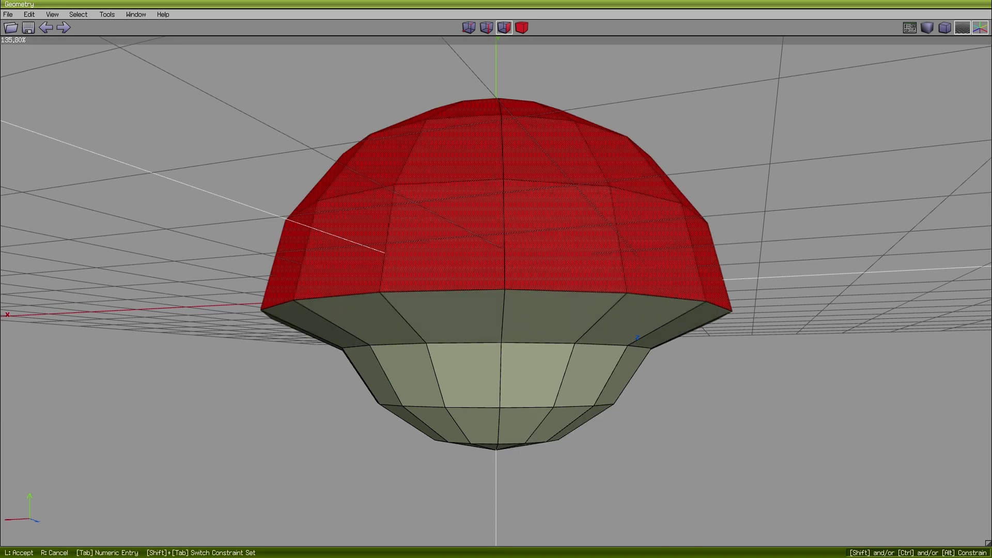
mouse_move(636, 337)
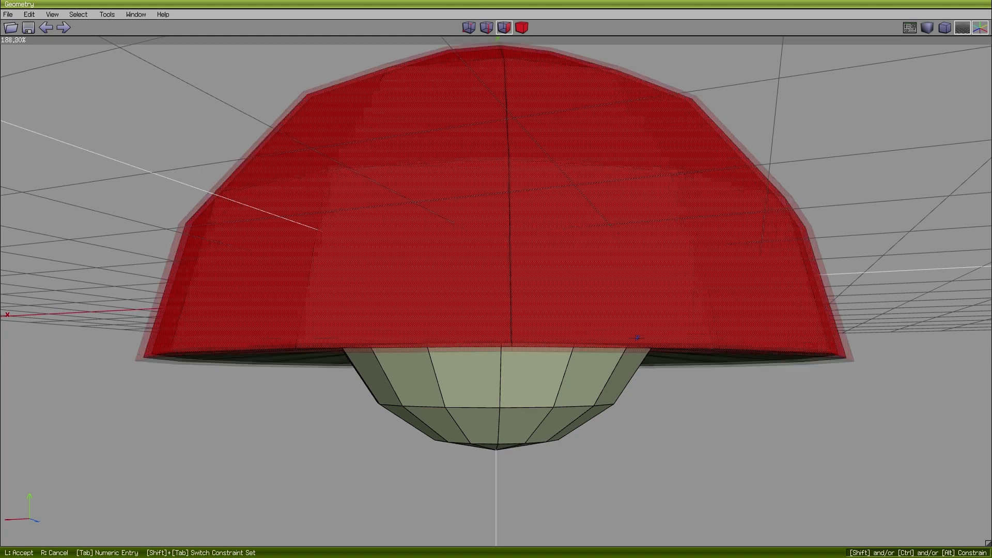
left_click(560, 246)
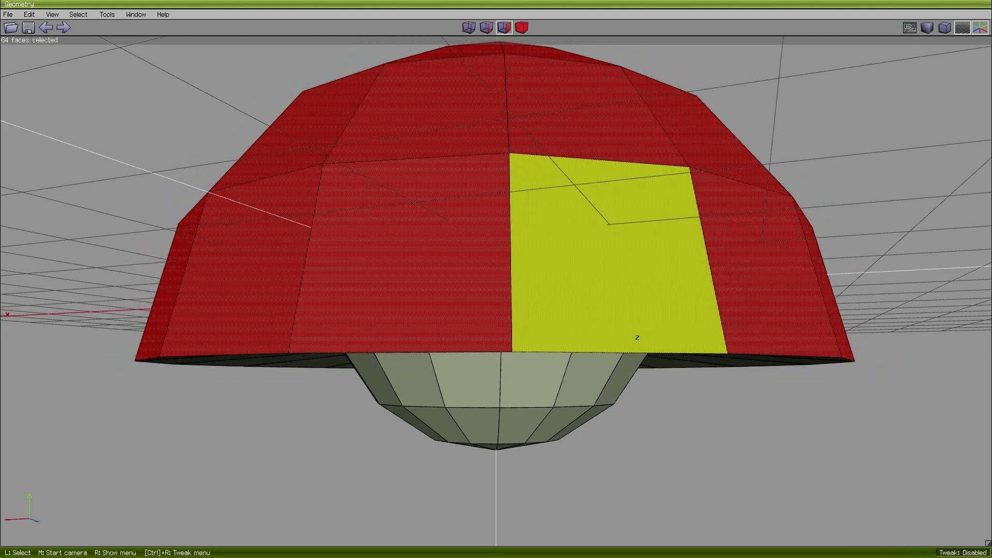
Clear the selection and select six neighbouring faces in the upper row of the small lower half.
middle_click(560, 246)
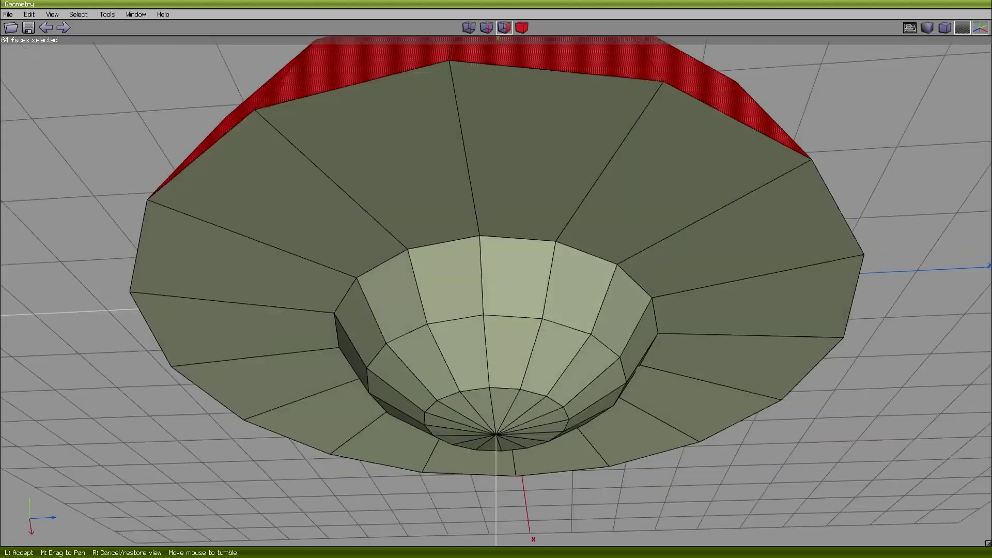
left_click(579, 353)
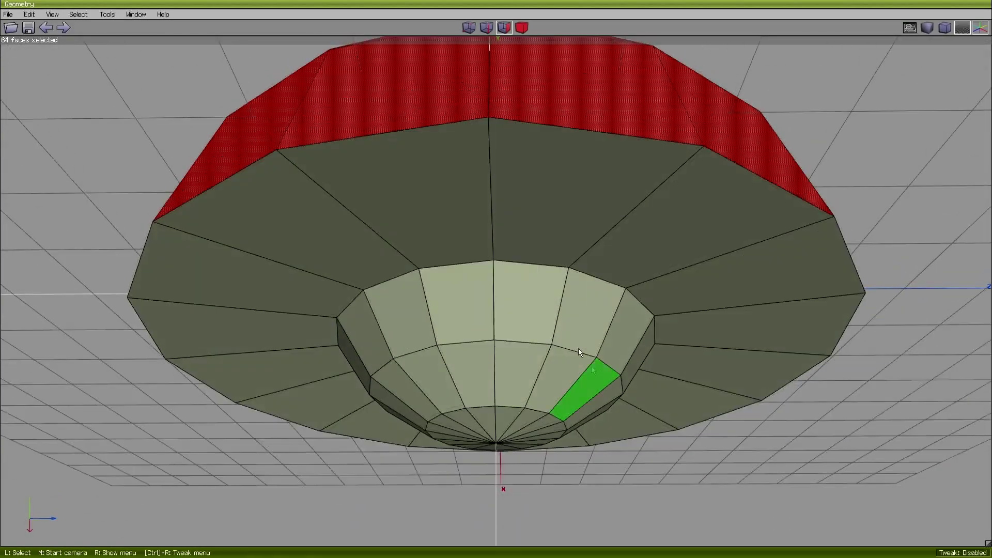
key("space")
left_click(514, 312)
left_click(594, 315)
left_click(635, 334)
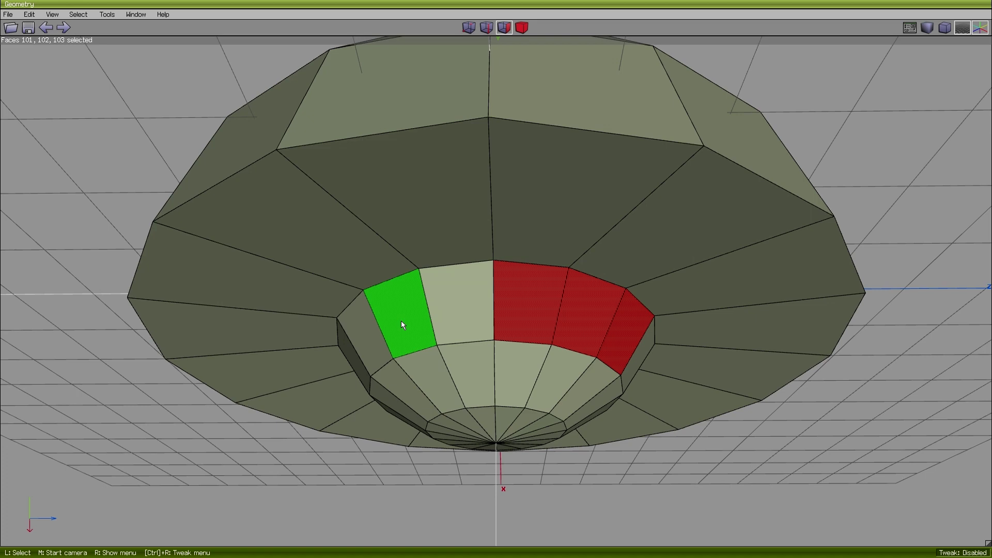
left_click_drag(400, 321, 436, 315)
left_click(379, 361)
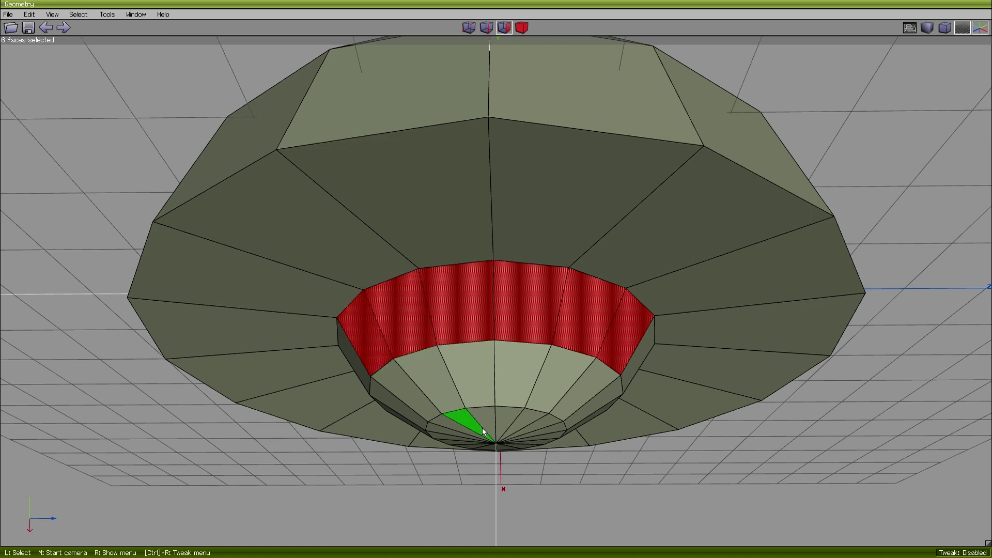
Add the faces around the bottom tip and further faces of the lower half's upper row to the selection.
key("z")
left_click_drag(403, 484, 573, 439)
middle_click(573, 439)
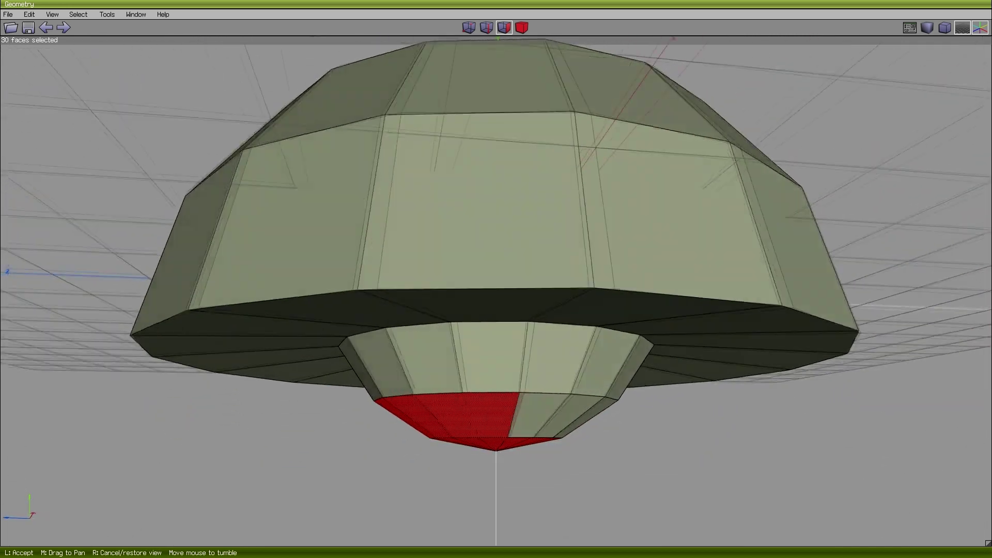
left_click(404, 429)
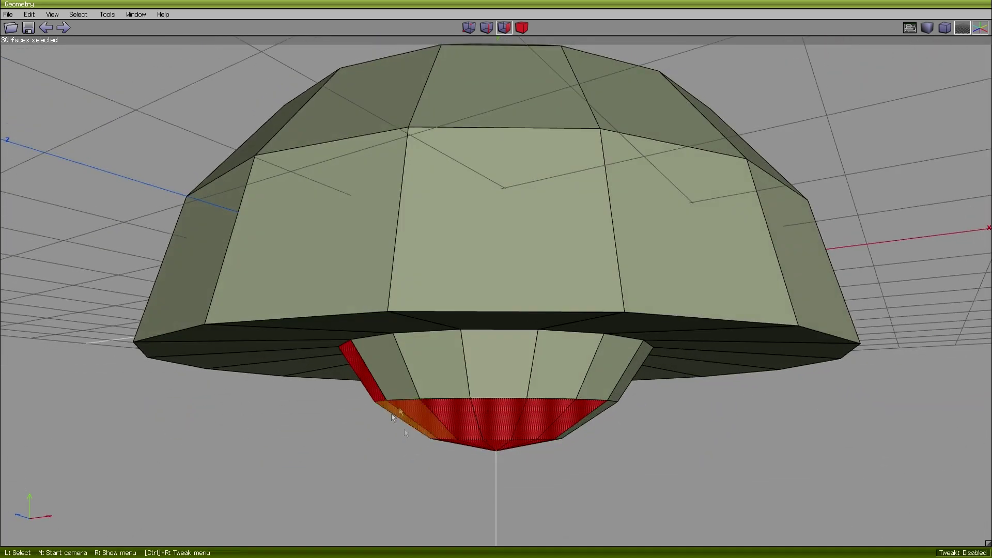
left_click_drag(386, 383, 486, 367)
left_click(573, 369)
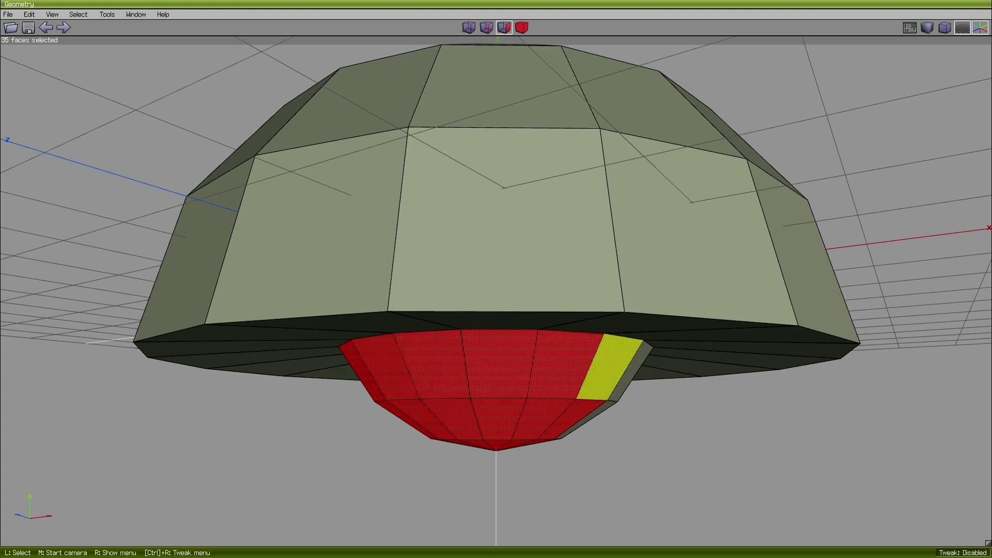
left_click(607, 370)
Add the remaining faces around the lower half until all 48 of its faces are selected.
middle_click(607, 370)
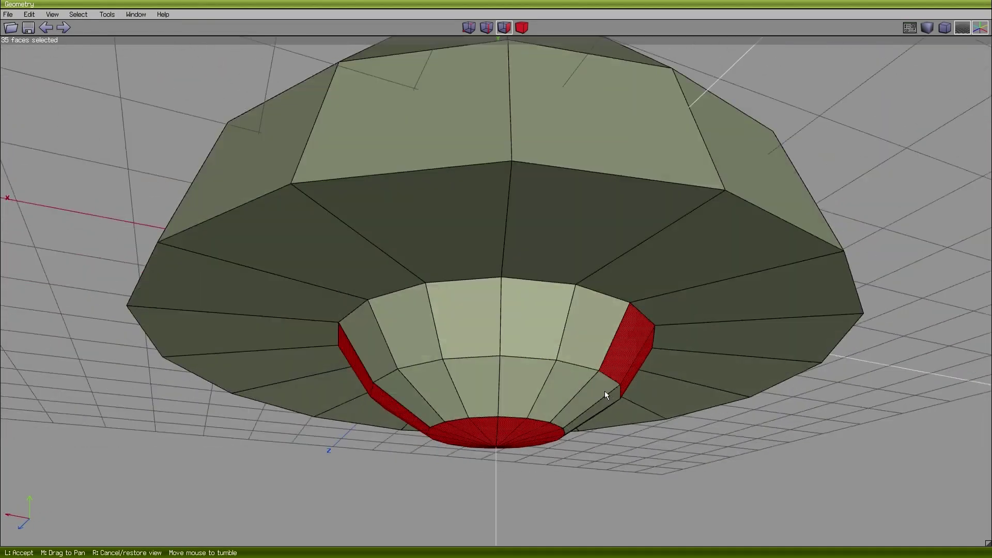
left_click(604, 391)
mouse_move(411, 391)
left_mouse_down()
mouse_move(370, 339)
mouse_move(465, 375)
mouse_move(492, 322)
mouse_move(574, 340)
mouse_move(582, 395)
mouse_move(594, 408)
left_mouse_up()
middle_click(594, 408)
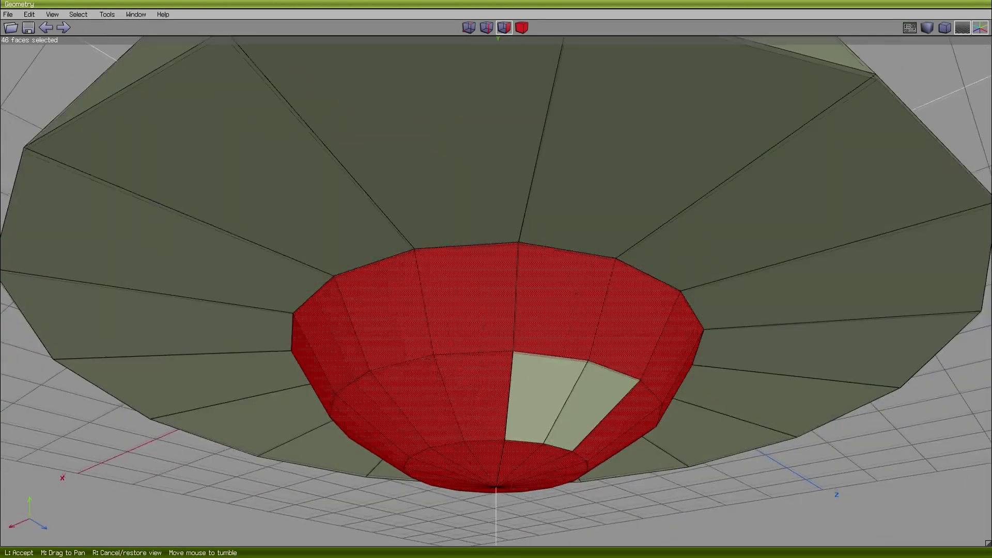
left_click(594, 408)
left_click(541, 415)
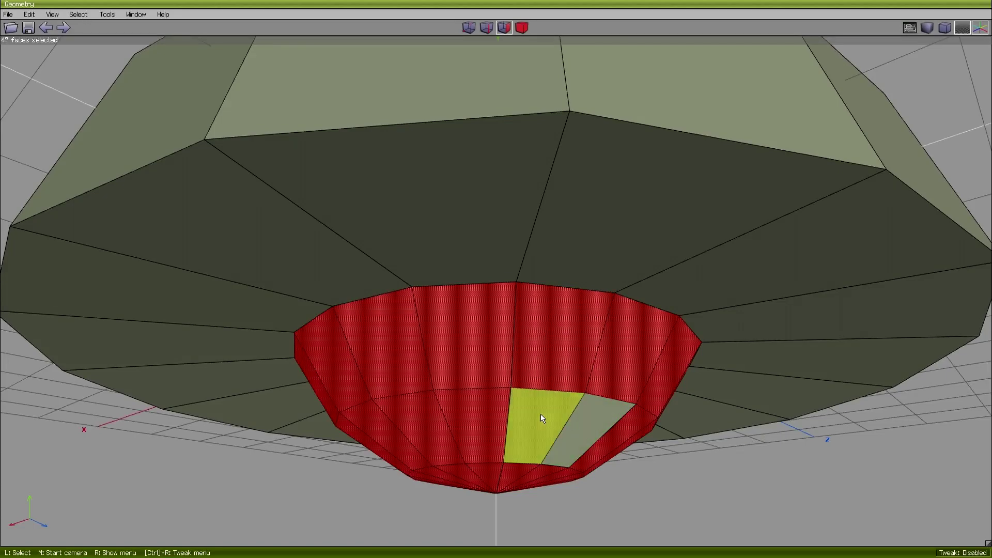
left_click(542, 415)
left_click(578, 416)
left_click(551, 412)
middle_click(552, 411)
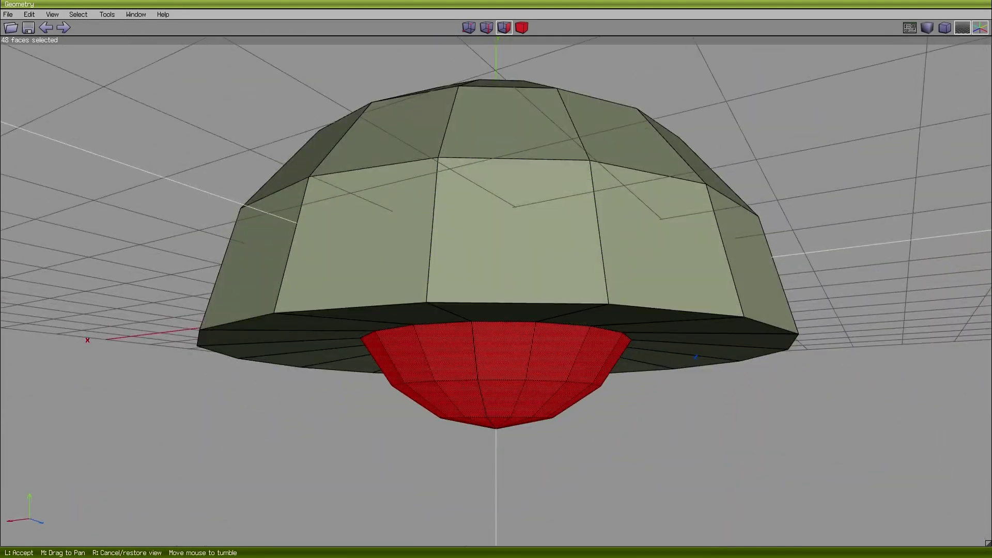
left_click(485, 409)
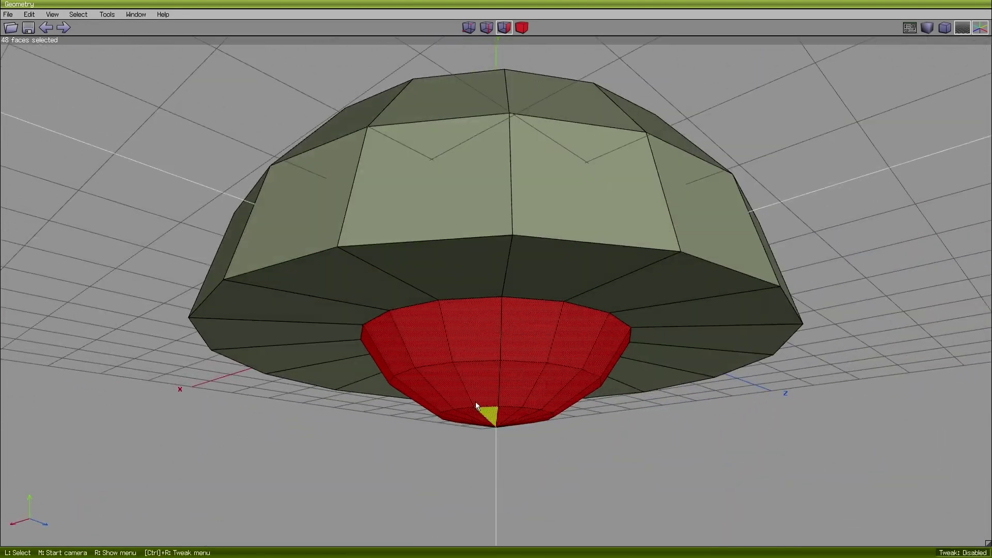
Enlarge the selected lower-half faces moderately with Scale Uniform, keeping them narrower than the upper dome.
right_click(486, 409)
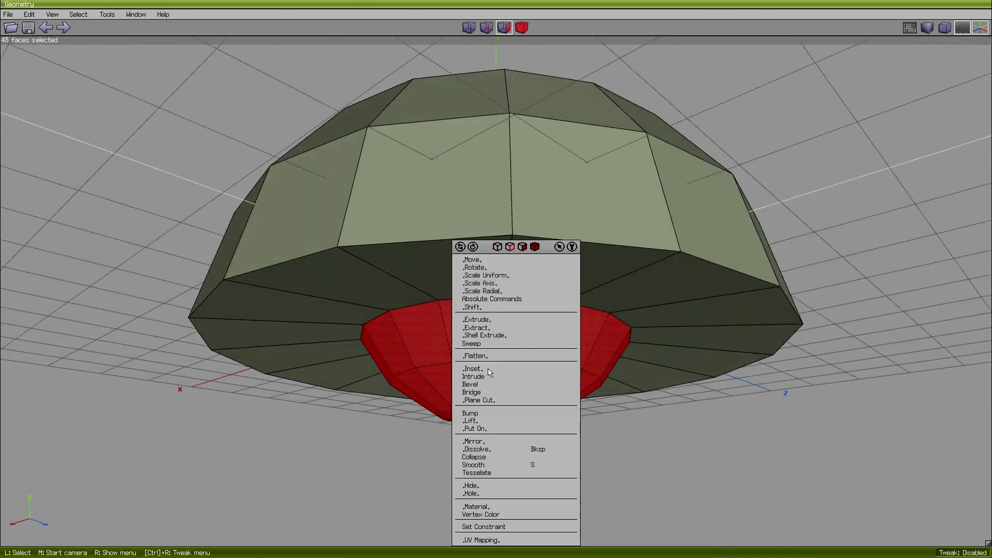
left_click(485, 275)
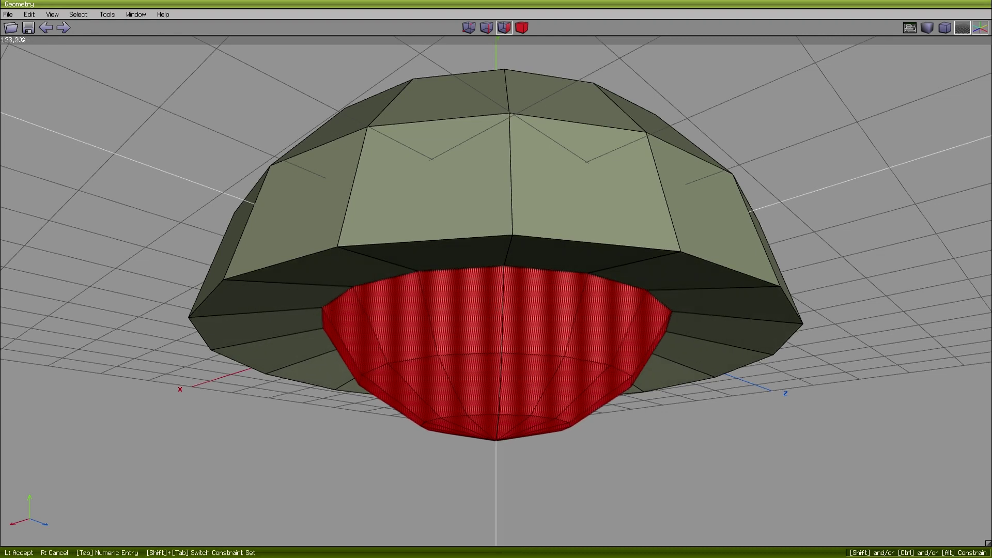
left_click(491, 306)
Try stretching the lower-half faces vertically with Scale Axis and undo the stretch.
right_click(492, 306)
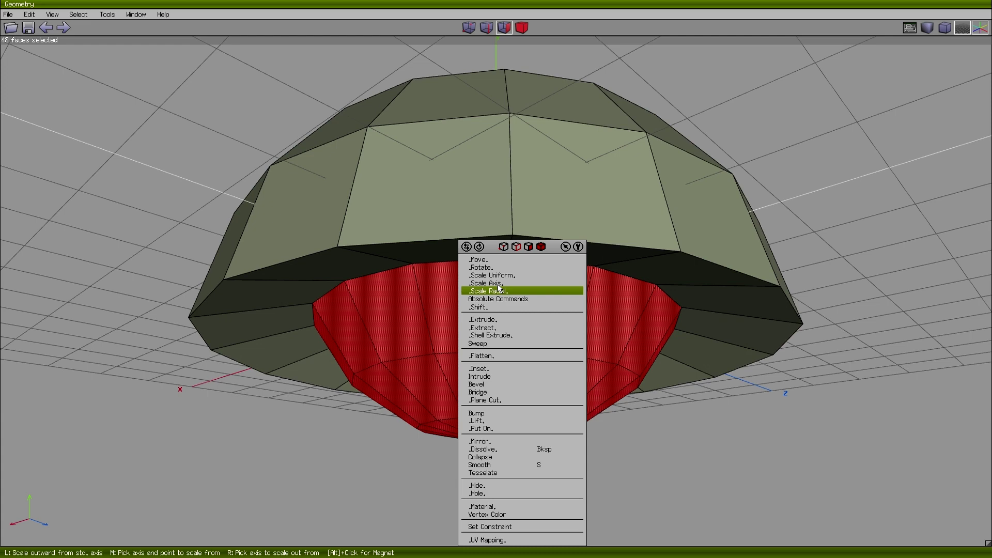
left_click(493, 287)
left_click(486, 303)
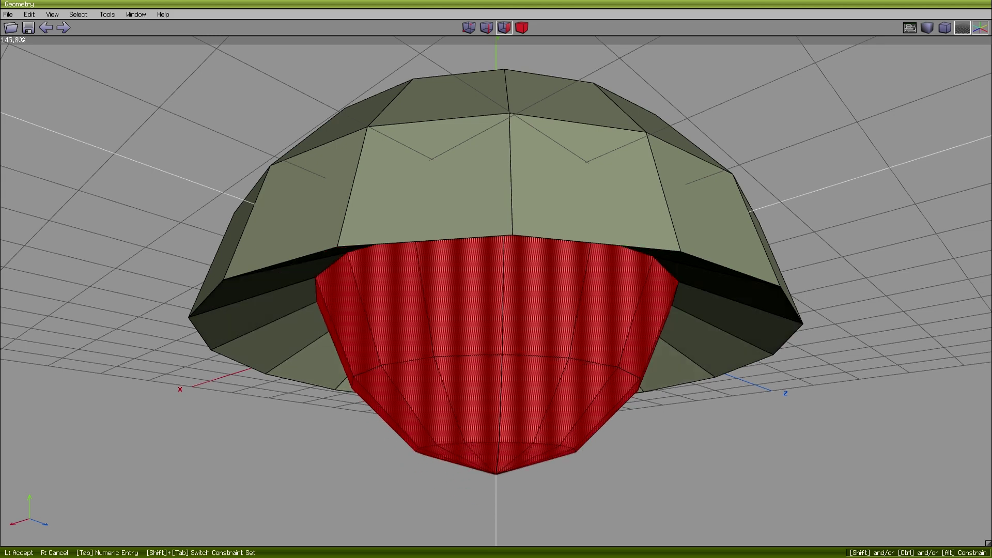
left_click(487, 305)
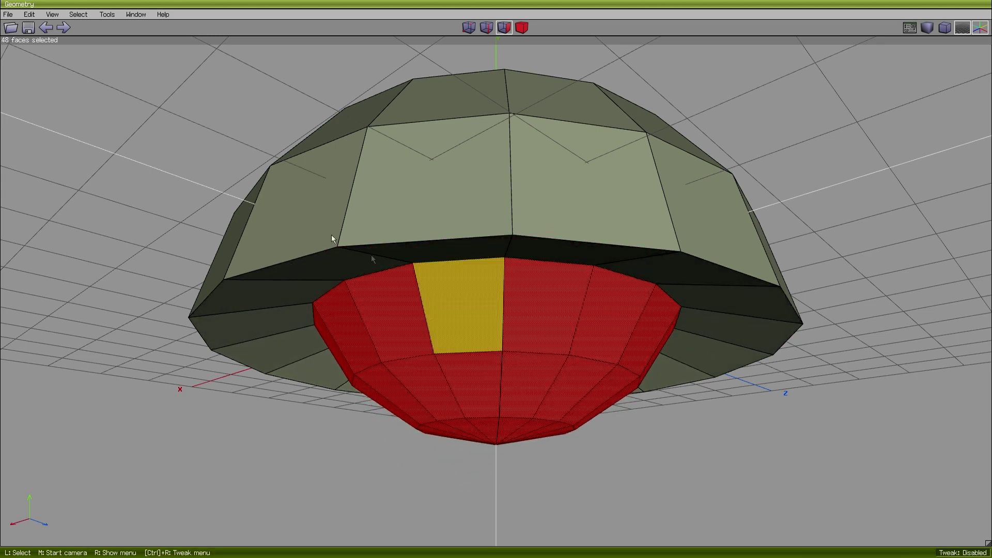
left_click(44, 28)
Widen the lower-half faces to 110% with Scale Radial Y, check the shape from below and clear the selection.
right_click(520, 394)
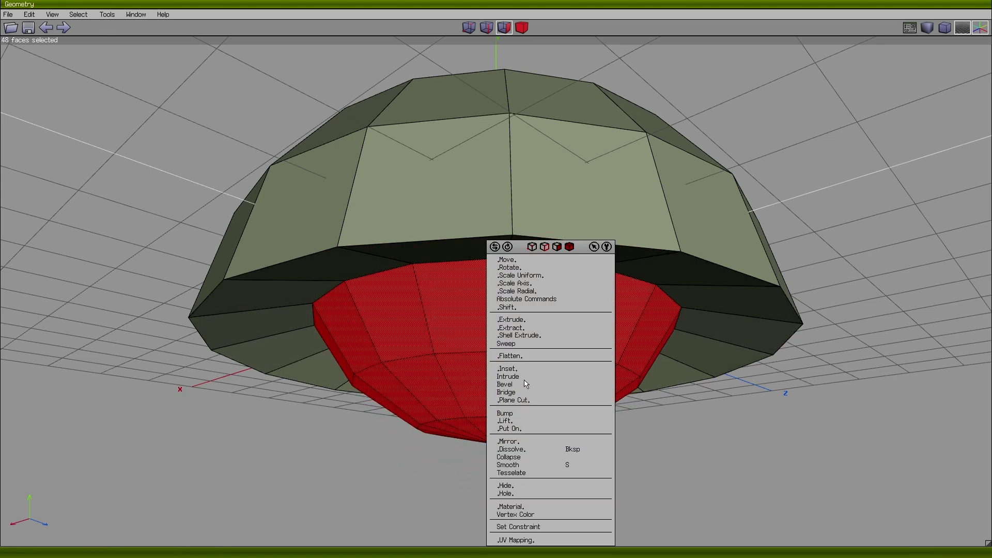
left_click(519, 291)
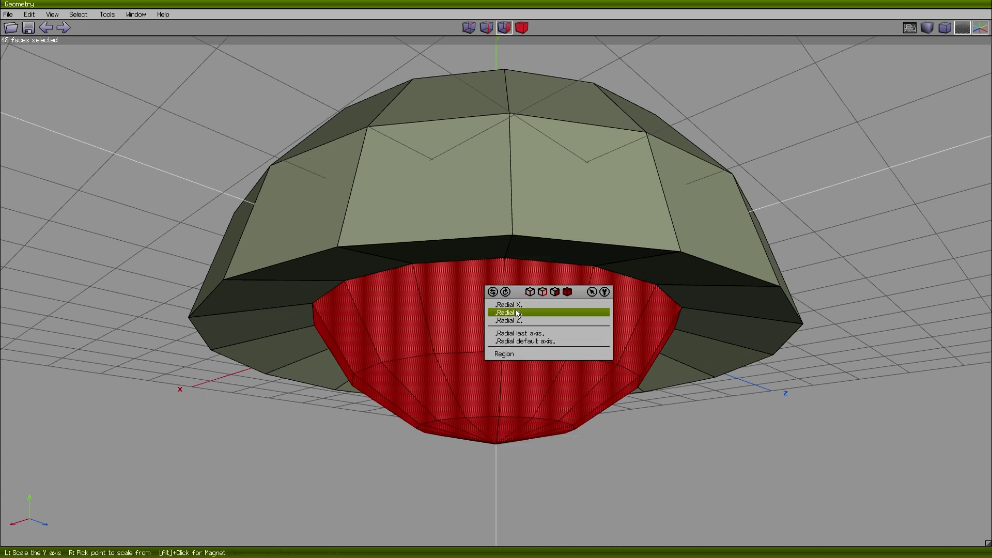
left_click(518, 313)
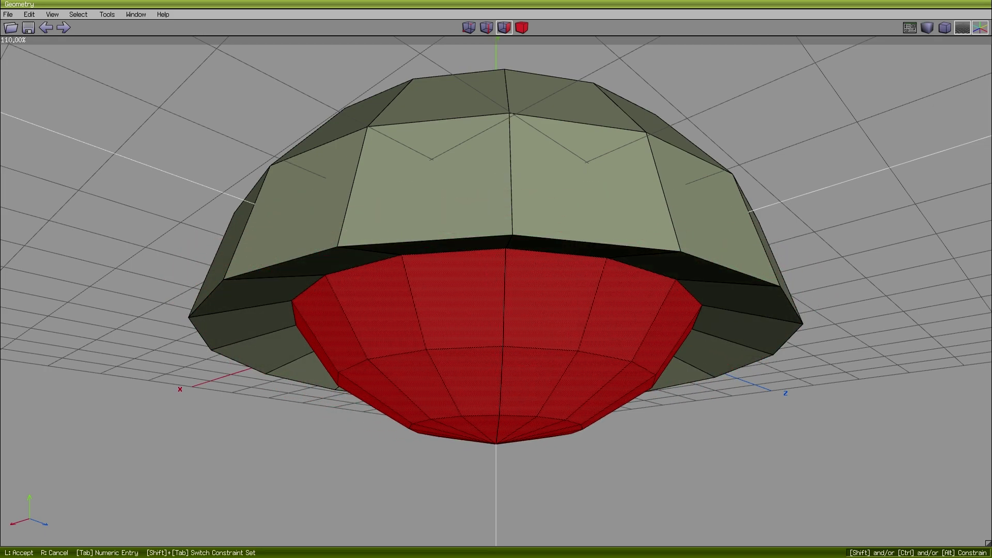
left_click(591, 345)
middle_click(591, 346)
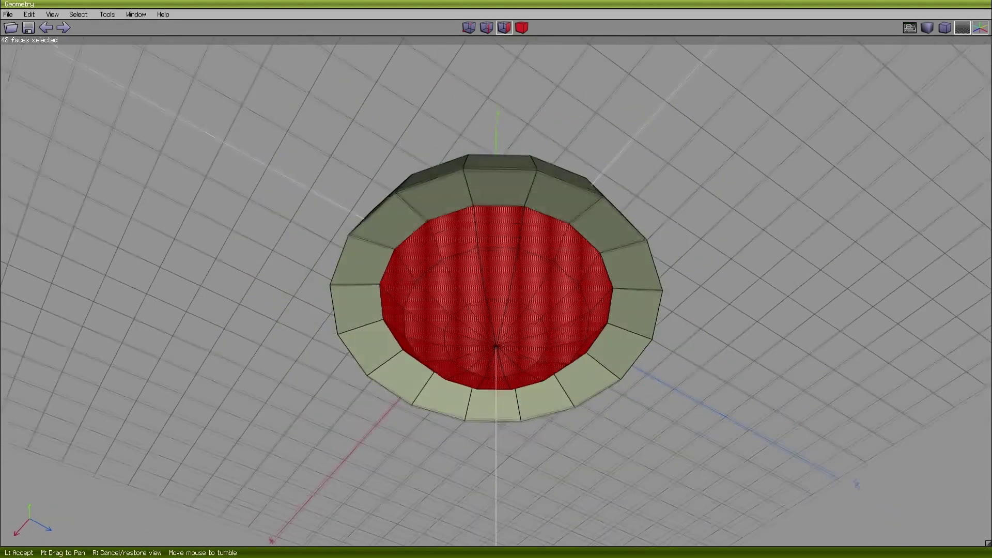
left_click(558, 351)
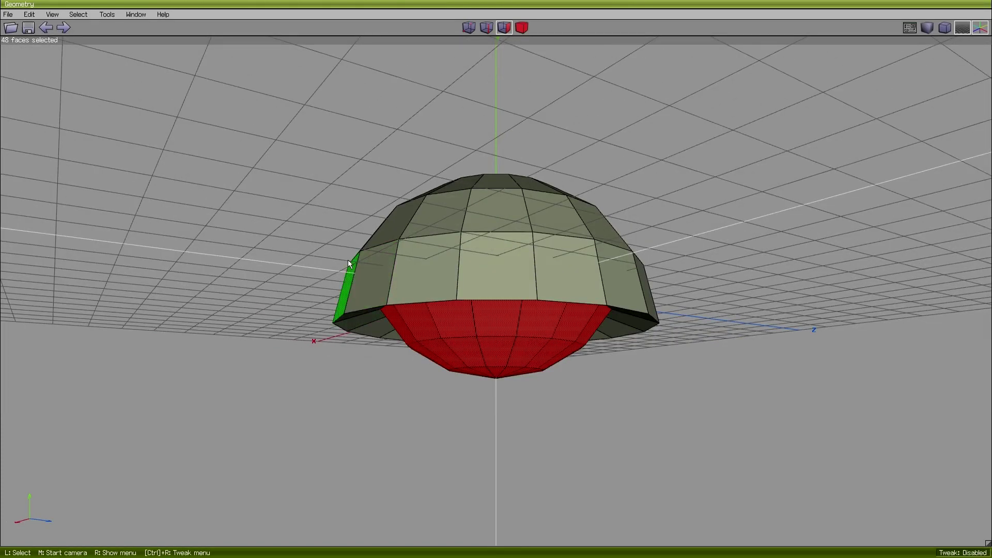
key("space")
Export the finished model in Wavefront (.obj) format.
left_click(9, 15)
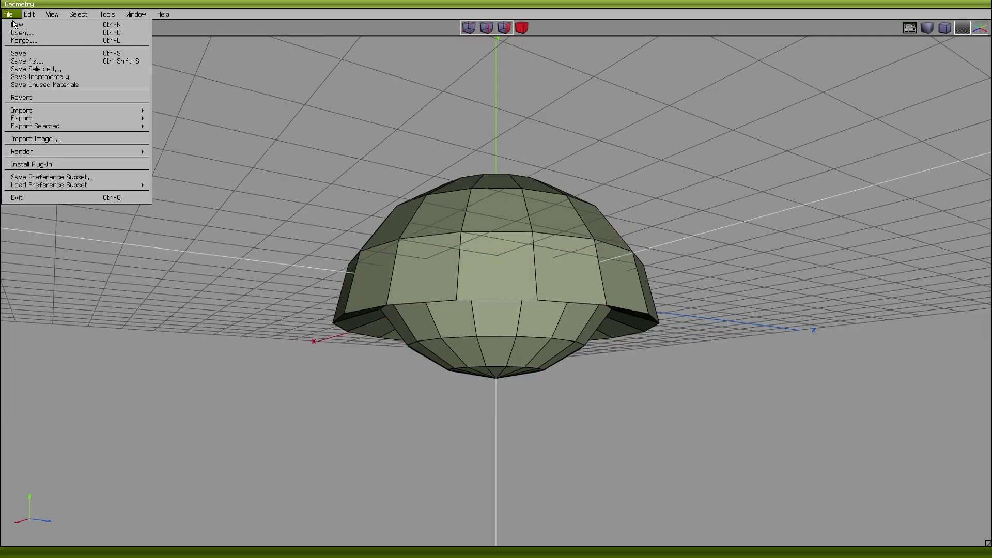
mouse_move(115, 124)
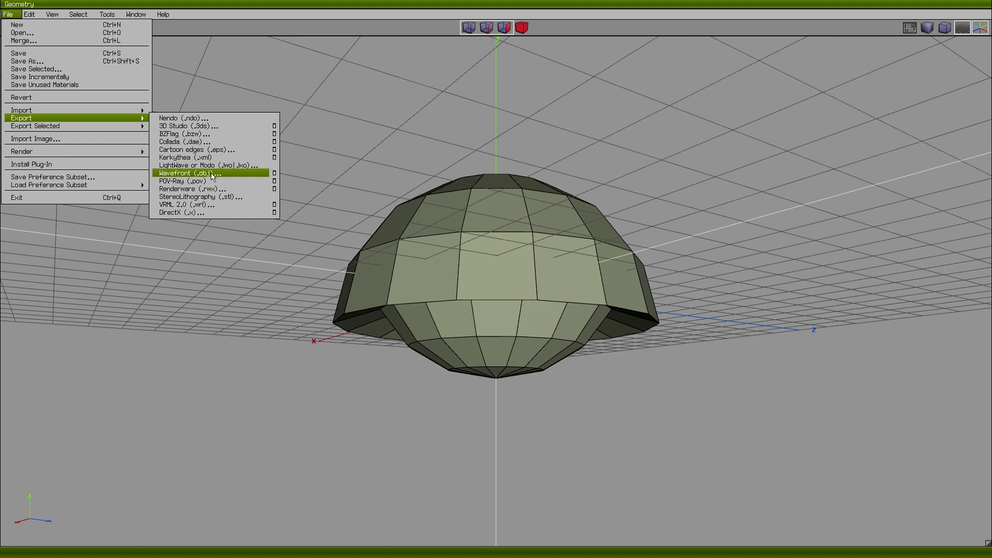
left_click(211, 174)
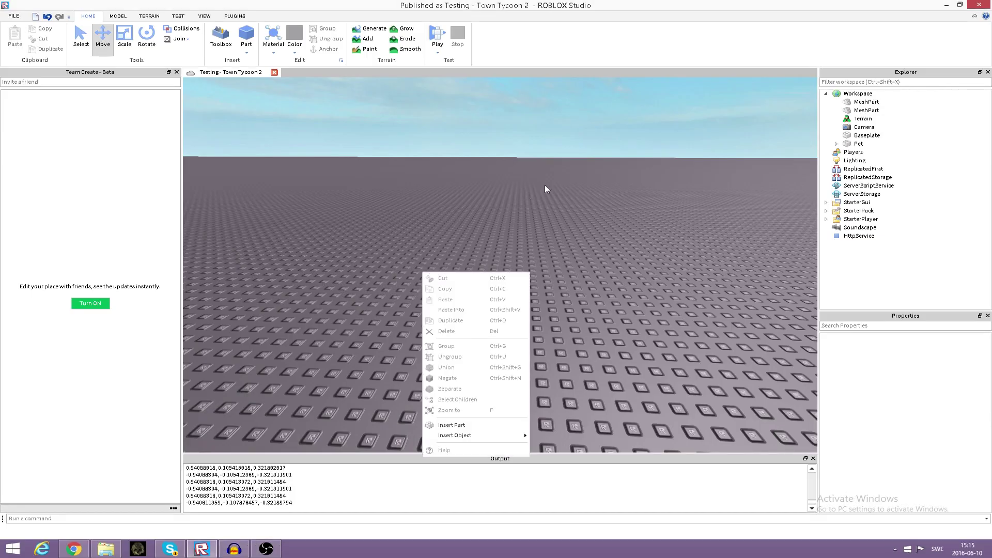
Switch to ROBLOX Studio, search the advanced objects for "mesh" and insert a MeshPart onto the baseplate.
right_click_drag(545, 185, 545, 185)
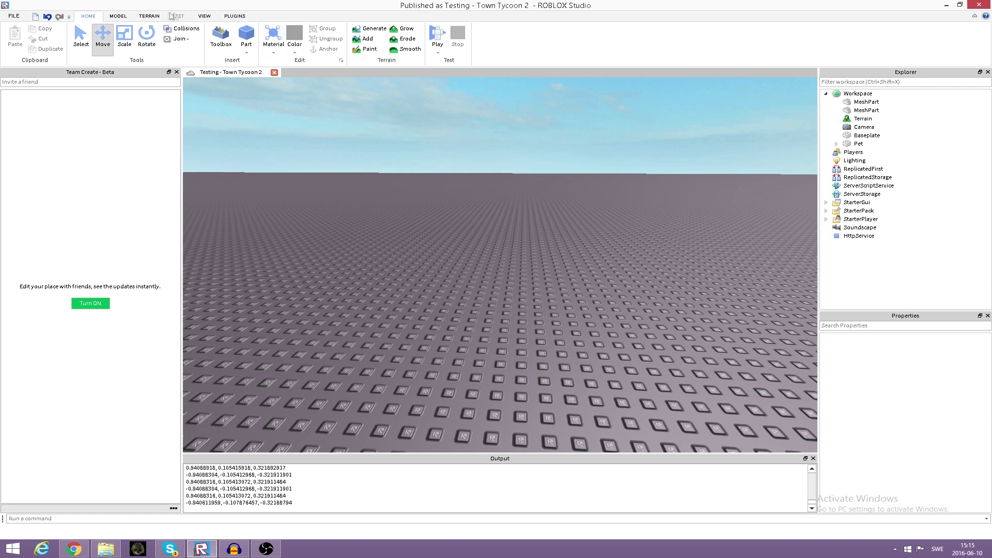
left_click(118, 17)
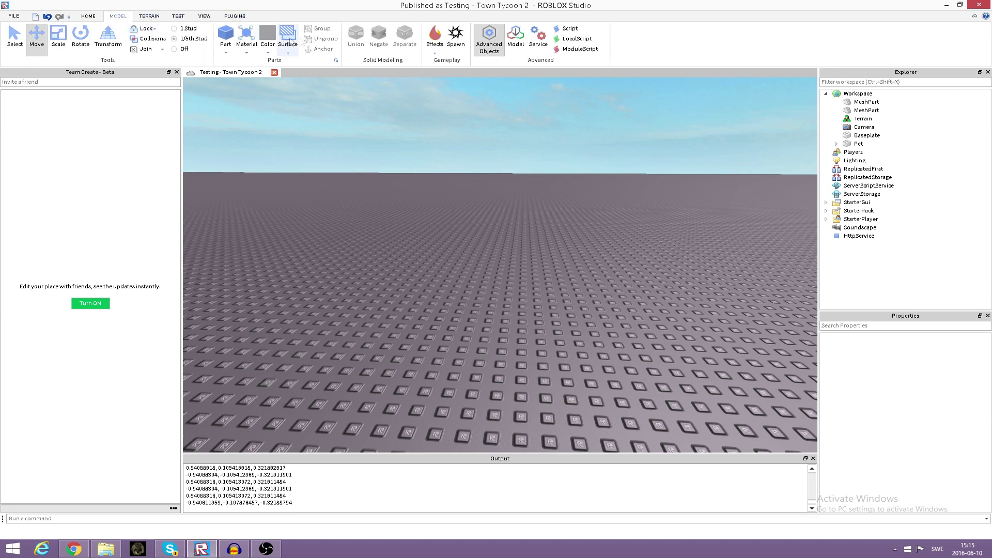
left_click(491, 38)
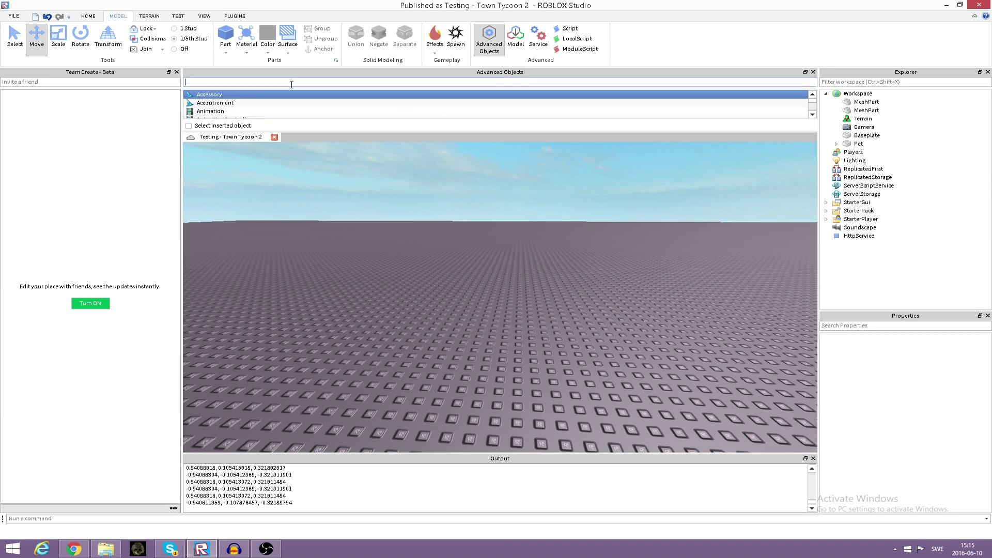
type("mesh")
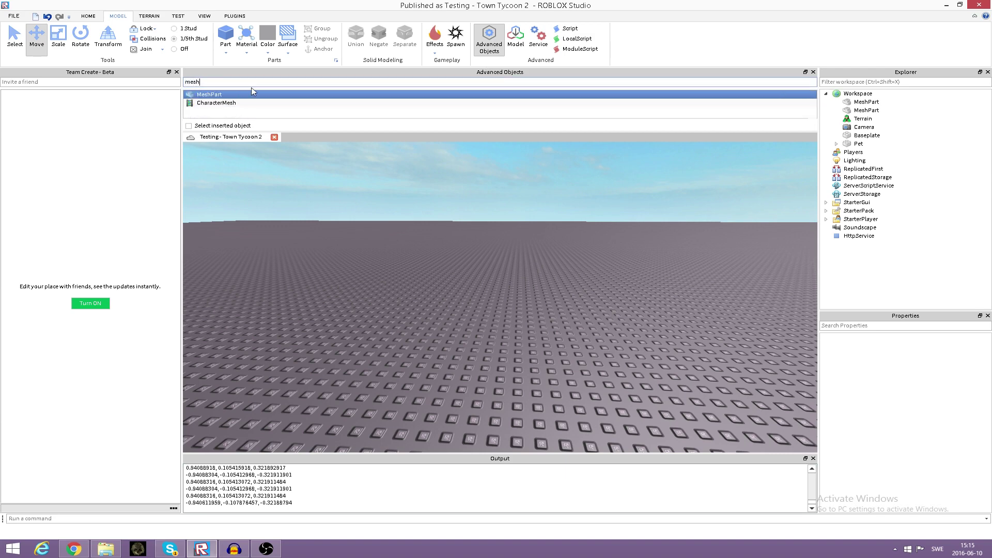
left_click(219, 96)
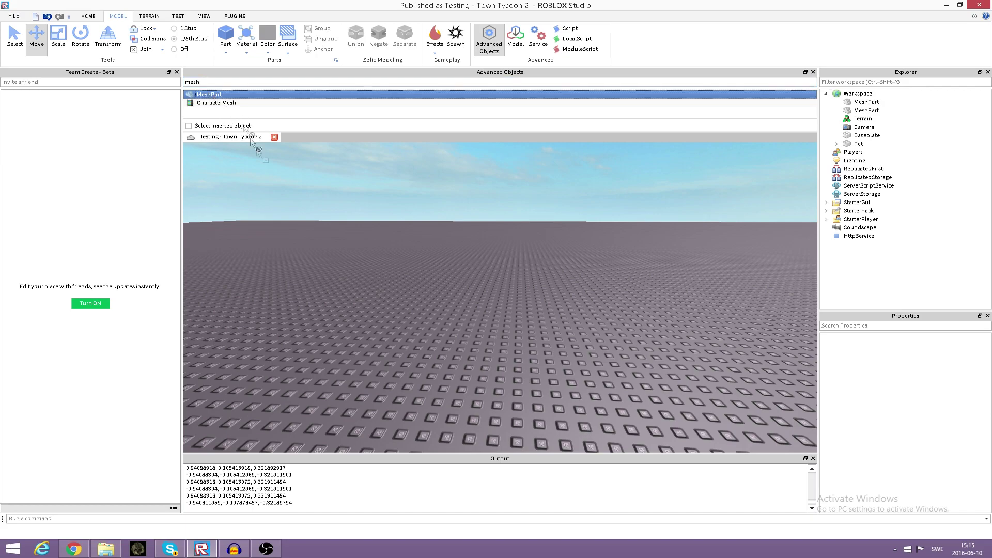
left_click(497, 292)
right_click_drag(544, 312, 551, 314)
scroll(550, 314, "up", 2)
scroll(550, 314, "up", 5)
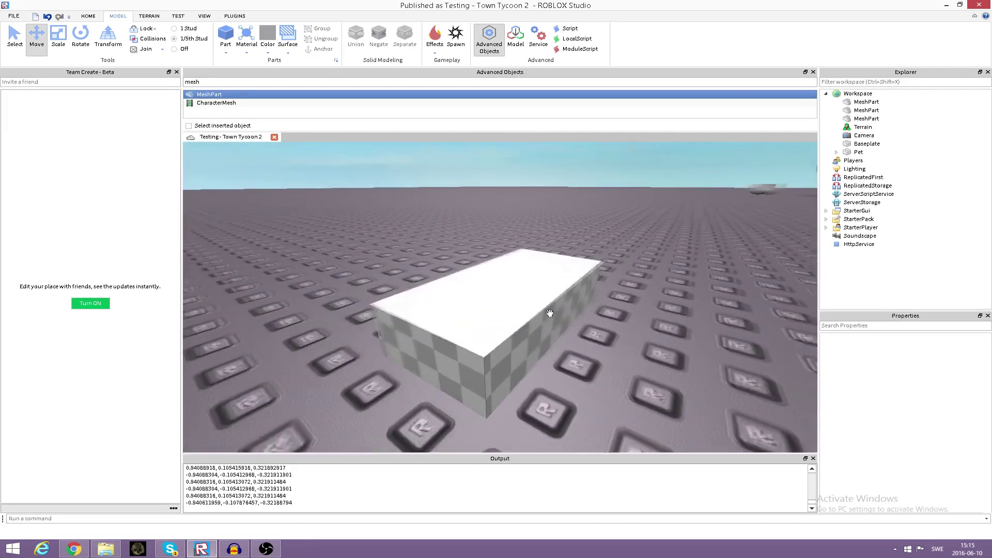
Select the new MeshPart on the baseplate and make sure its properties are displayed.
left_click(546, 310)
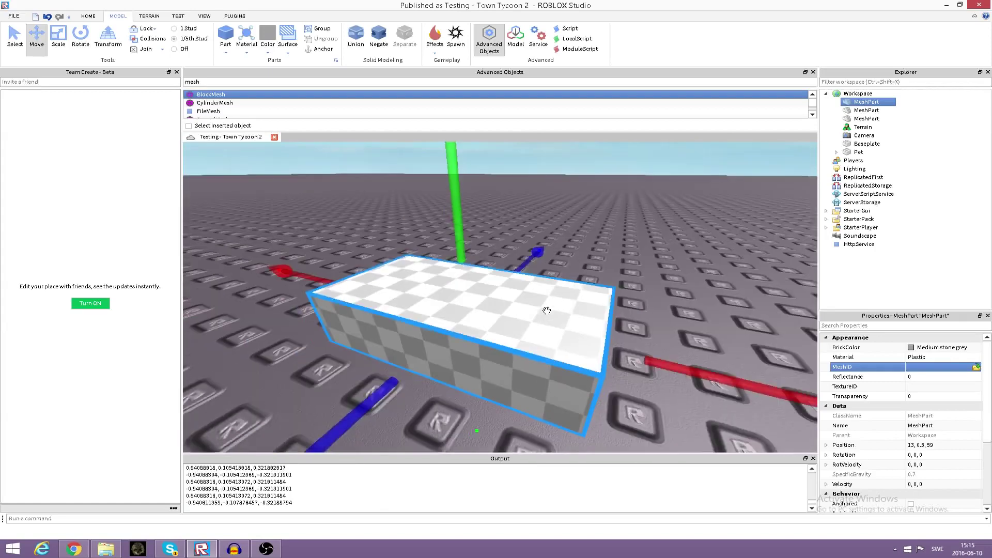
left_click(649, 280)
scroll(649, 280, "down", 2)
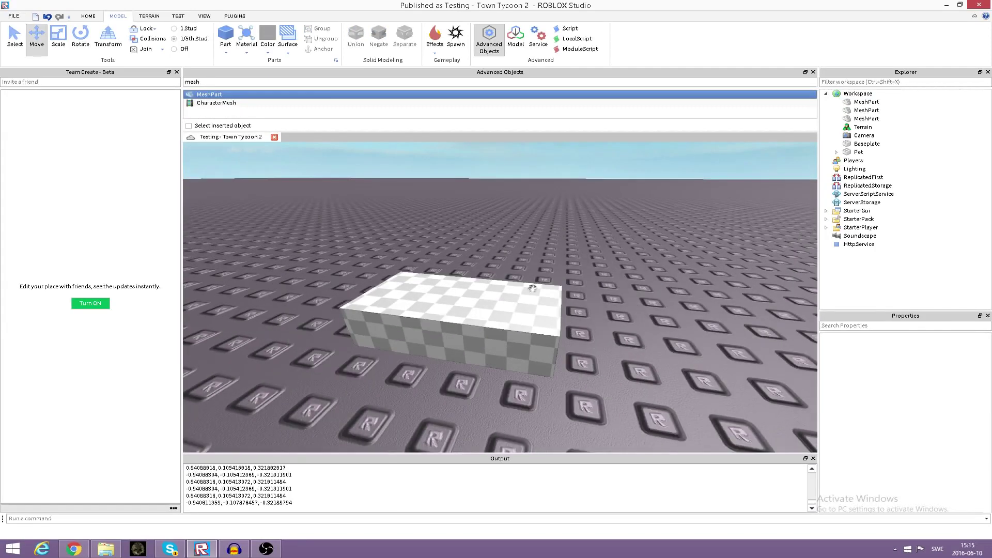
left_click(498, 308)
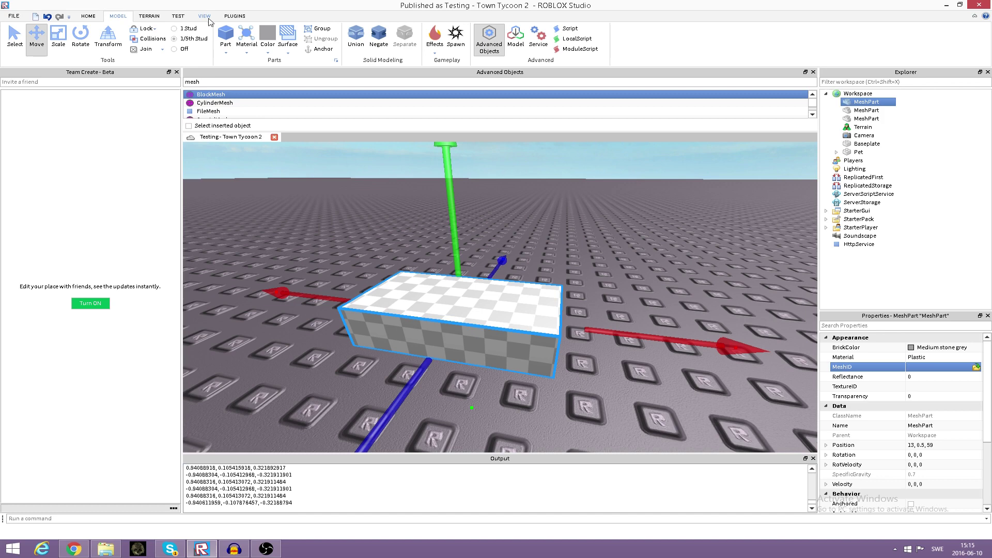
left_click(205, 16)
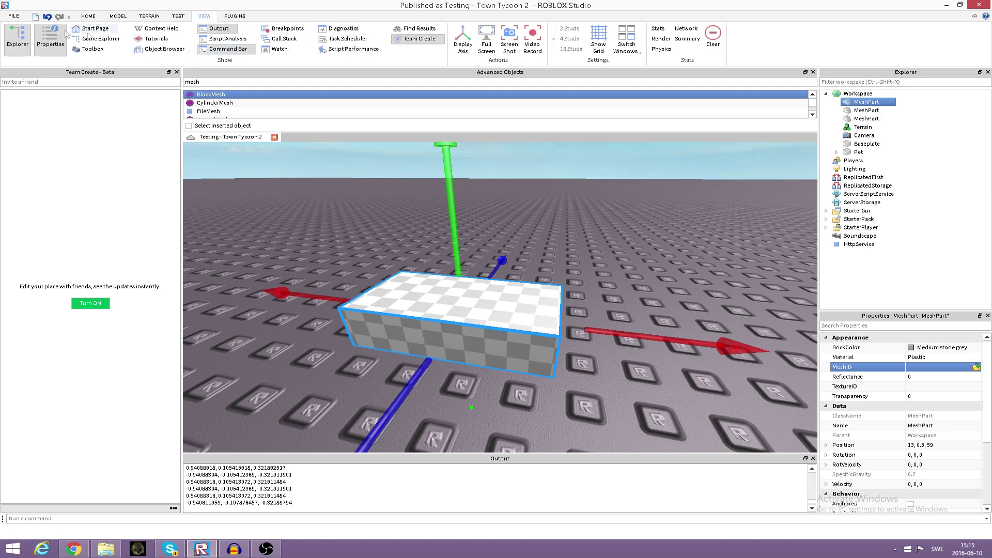
left_click(50, 45)
left_click(51, 47)
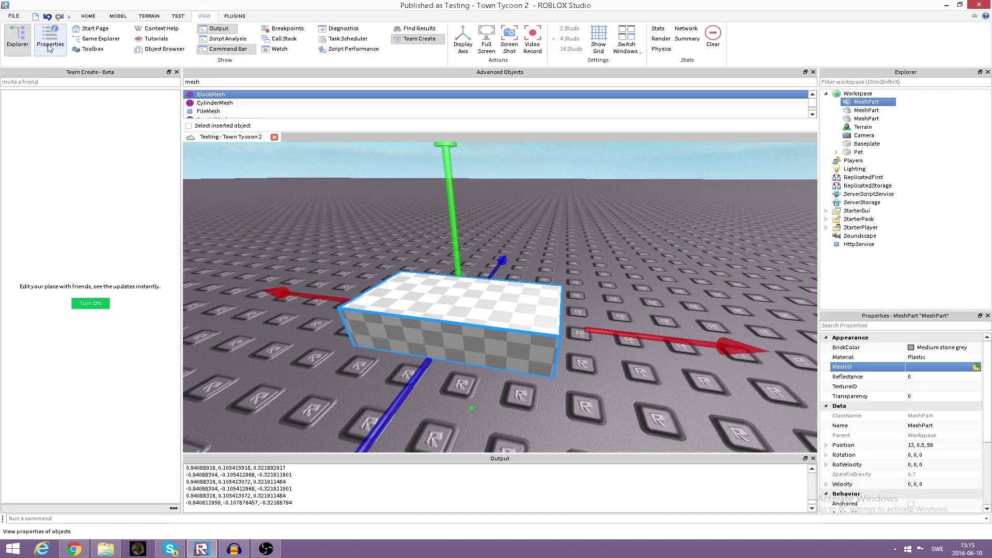
Load Mushroom.obj as the selected MeshPart's MeshID.
left_click(976, 367)
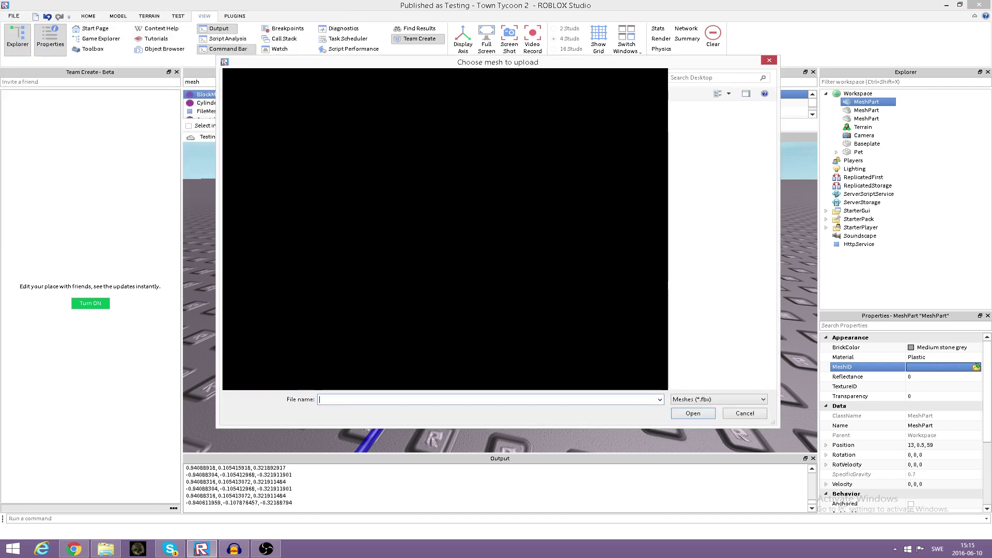
left_click_drag(480, 64, 477, 86)
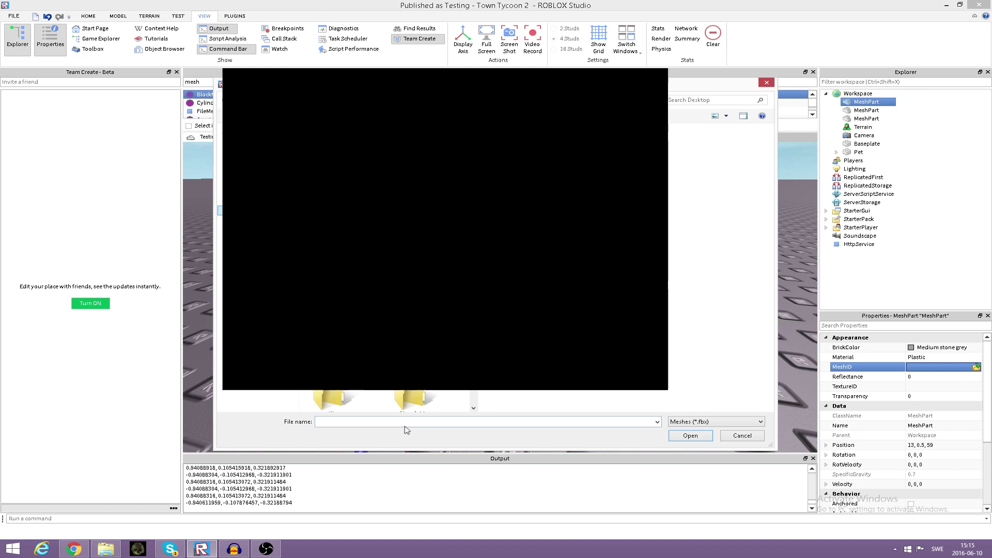
type("mush")
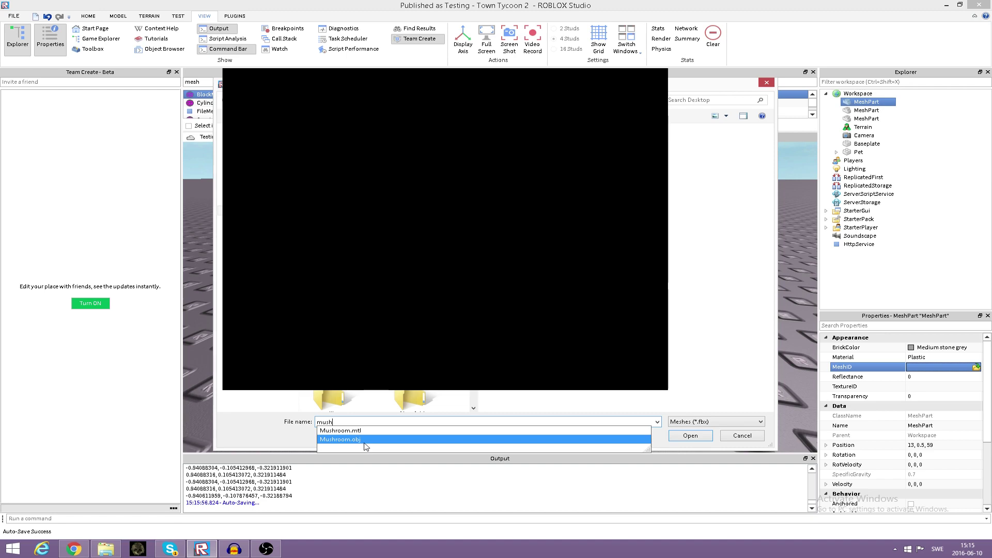
left_click(364, 443)
left_click(691, 436)
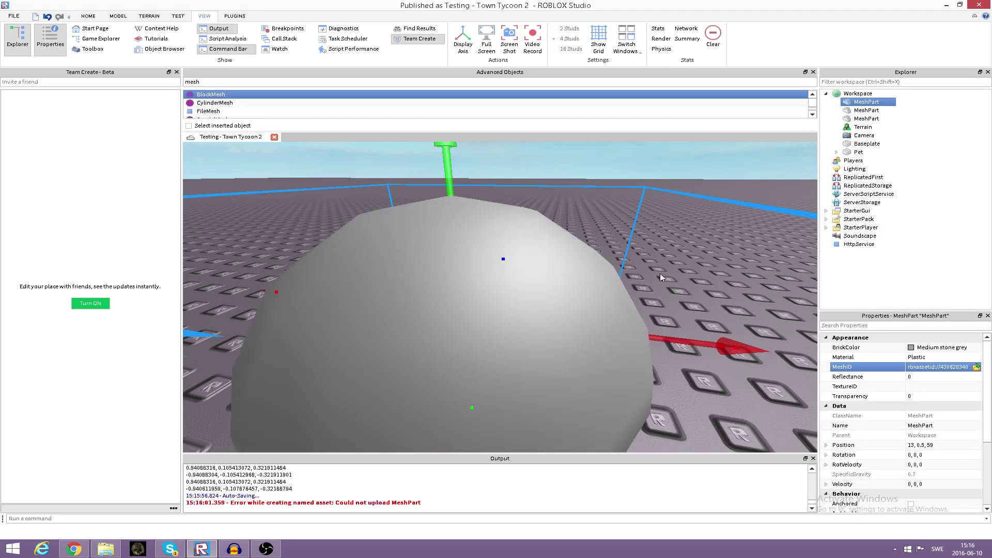
Raise the imported mushroom mesh about 4 studs above the baseplate and clear the selection.
scroll(660, 275, "down", 5)
left_click_drag(486, 261, 486, 217)
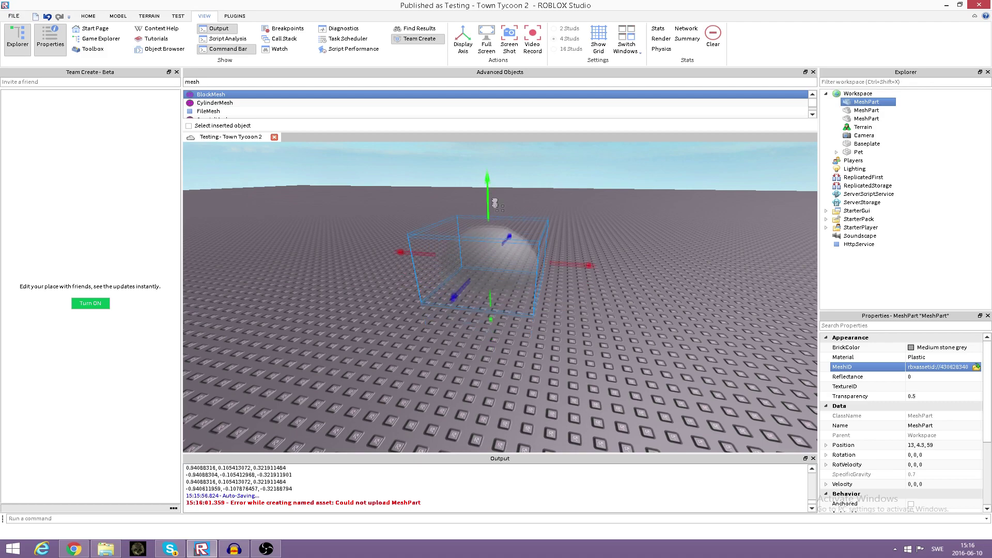
left_click(594, 263)
Inspect the imported mesh from below and up close, and look over the two bowl meshes on the baseplate.
key("w")
right_click_drag(566, 302, 568, 302)
key("a")
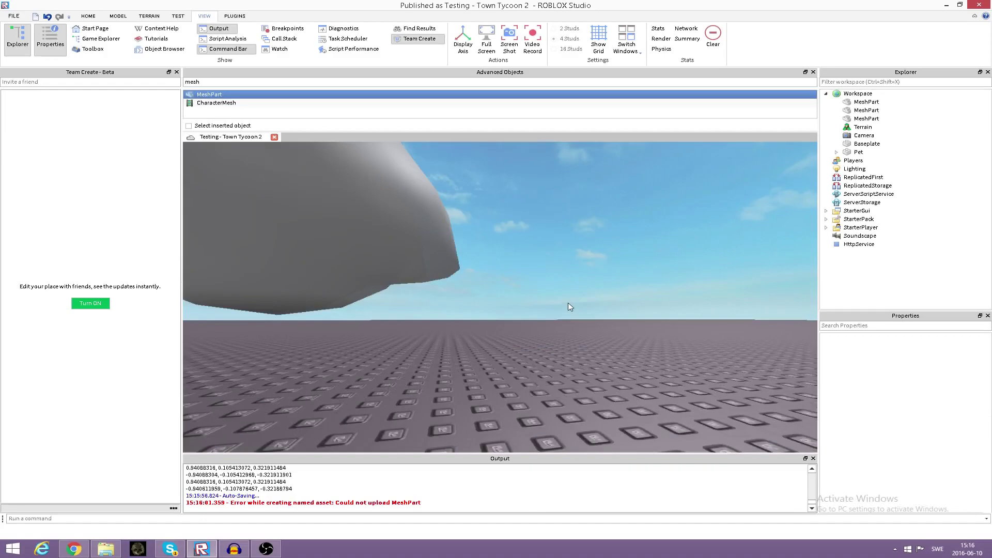
scroll(567, 303, "up", 3)
right_click_drag(571, 305, 537, 268)
scroll(568, 303, "down", 3)
scroll(568, 303, "up", 3)
scroll(568, 302, "up", 3)
scroll(568, 303, "down", 3)
scroll(568, 303, "up", 3)
scroll(568, 303, "up", 3)
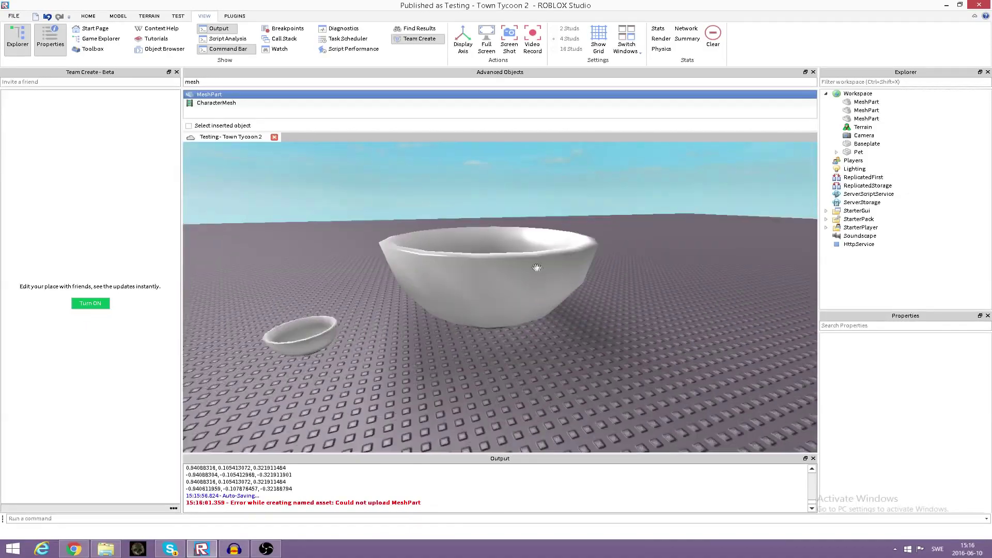
Start a play test and walk the character toward the large bowl.
left_click(537, 268)
left_click(627, 206)
left_click(176, 16)
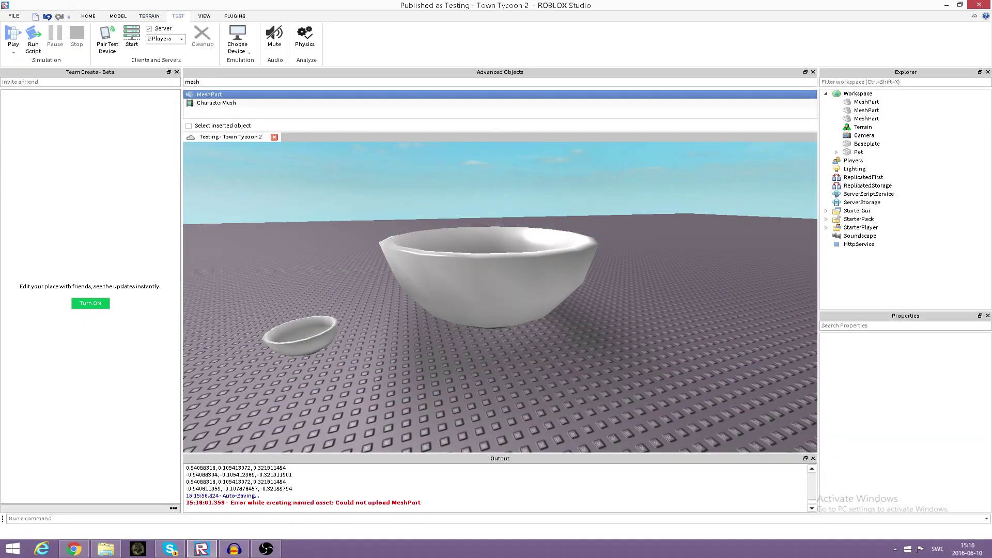
left_click(9, 35)
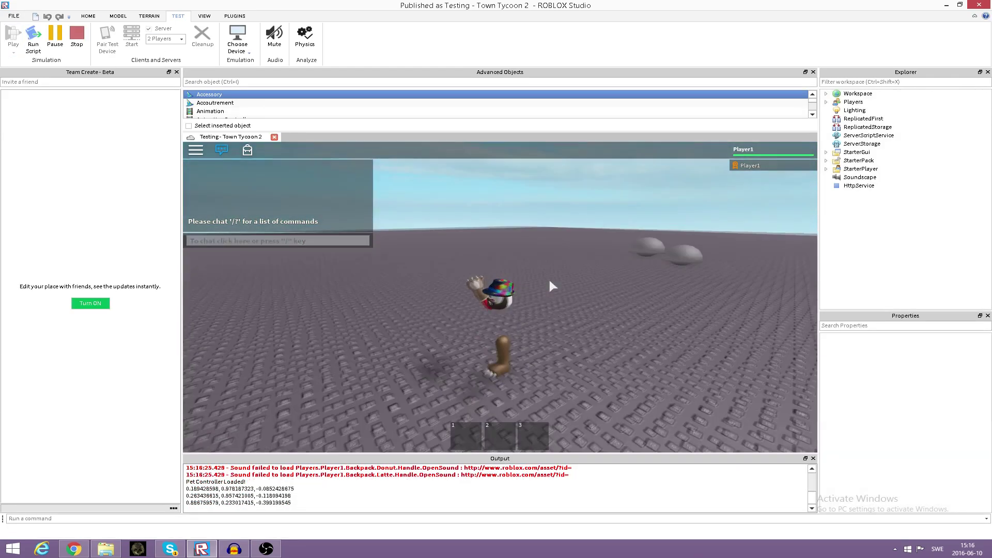
key("w")
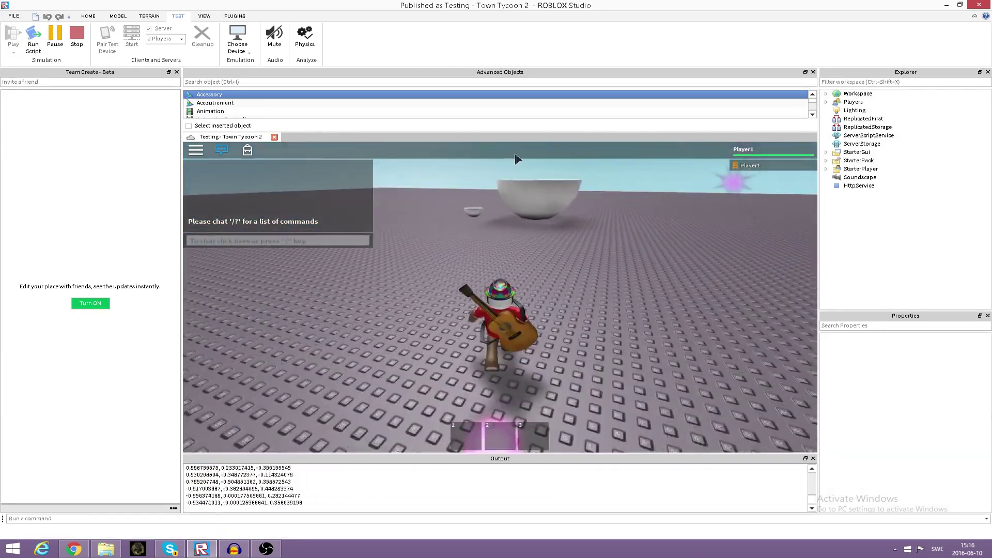
key("w")
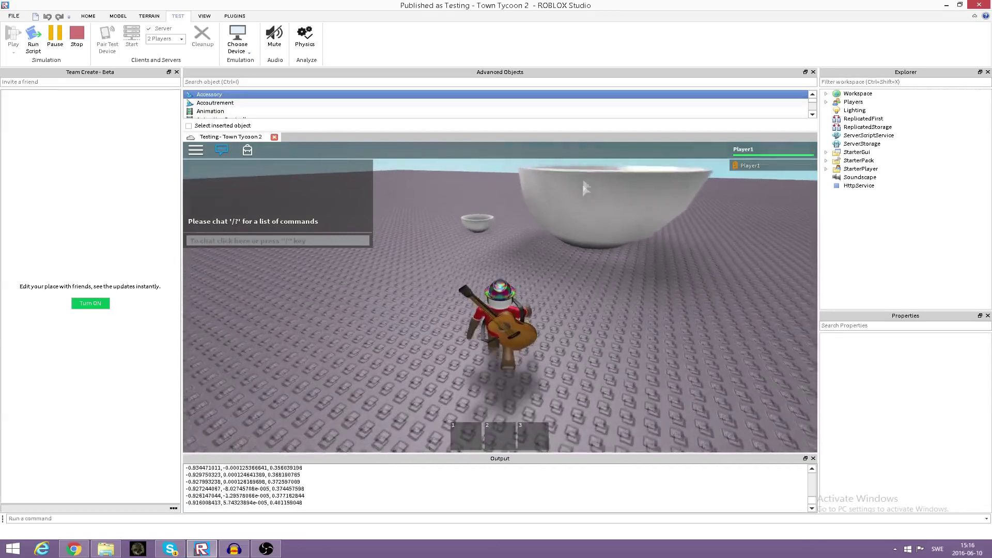
right_click_drag(543, 203, 577, 217)
Jump at the large bowl with the character to test how its mesh collides.
key("w")
key("space")
key("space")
key("space")
key("w")
key("w")
key("space")
key("w")
key("space")
Walk the character to the imported mushroom mesh, view it up close and stop the play test.
key("w")
key("w")
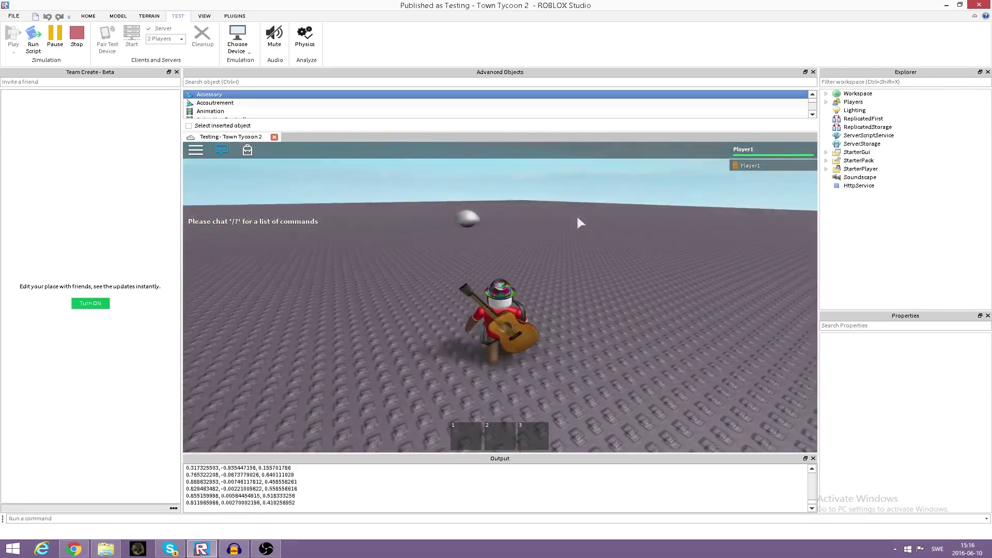
key("w")
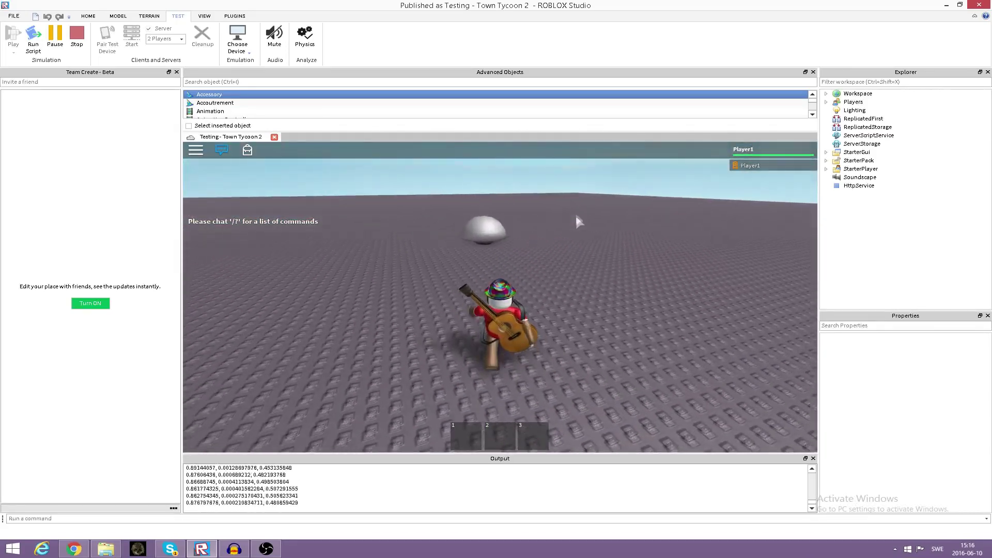
right_click_drag(594, 223, 596, 223)
key("w")
key("w")
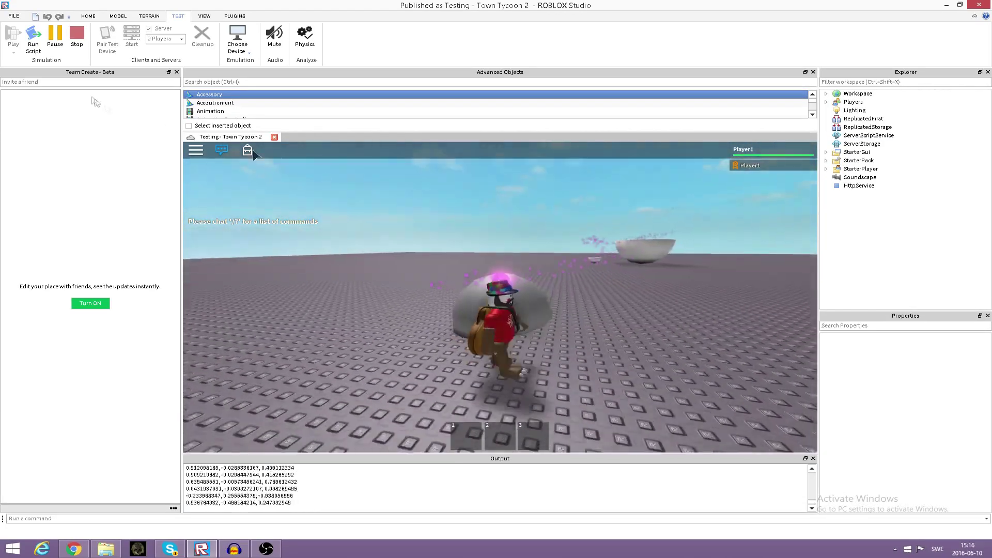
left_click(77, 36)
Set the large bowl MeshPart's CollisionFidelity to Box.
left_click(875, 119)
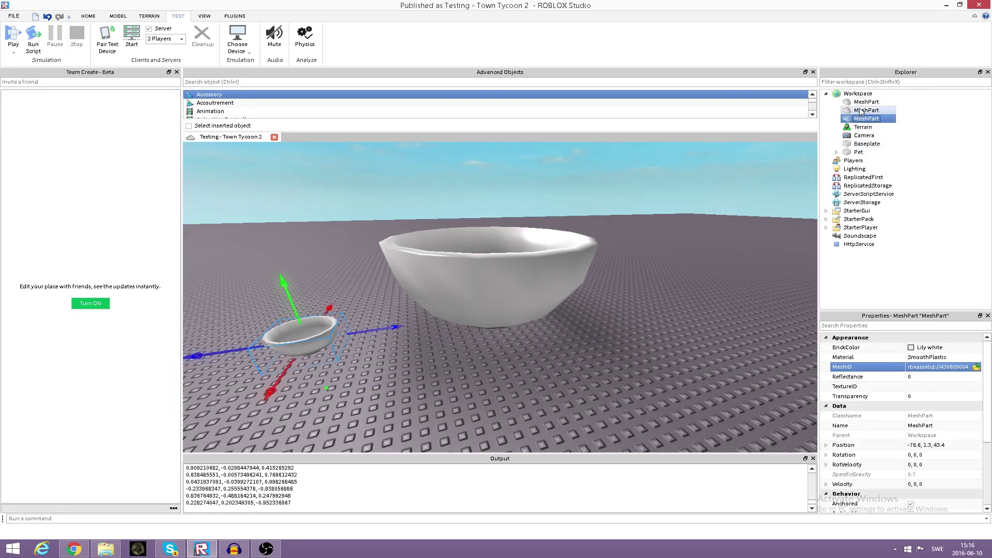
scroll(934, 420, "down", 1)
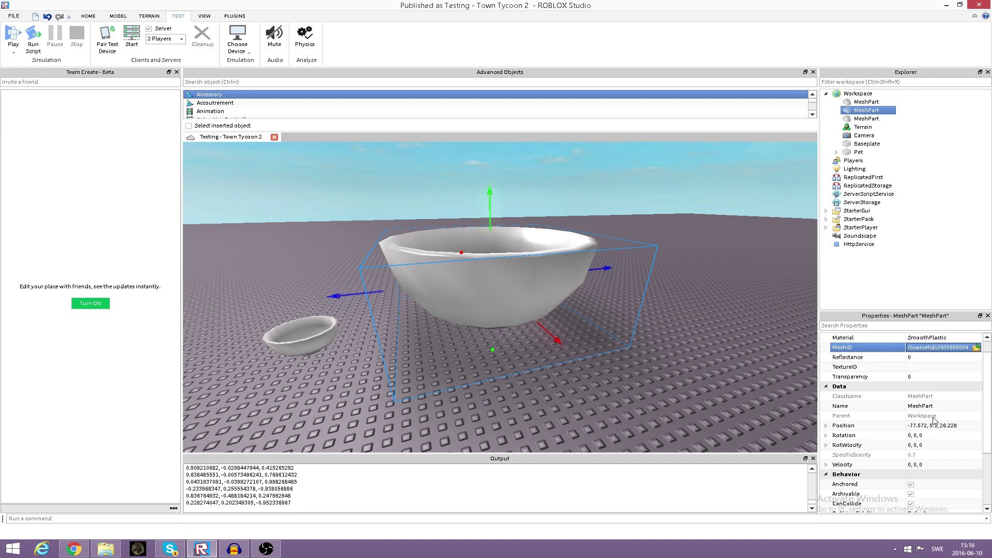
scroll(933, 420, "down", 3)
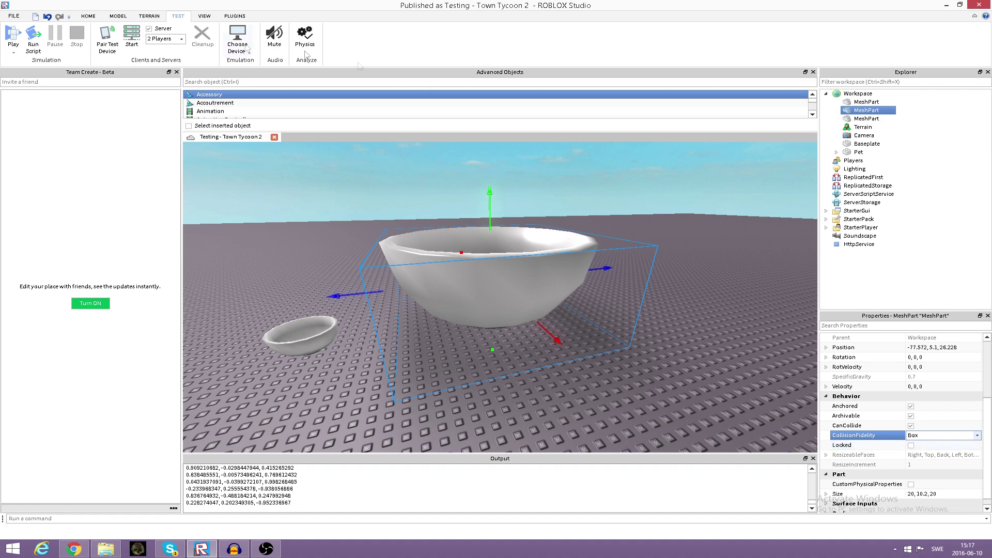
Run another play test and bring the character back to the large bowl.
left_click(13, 36)
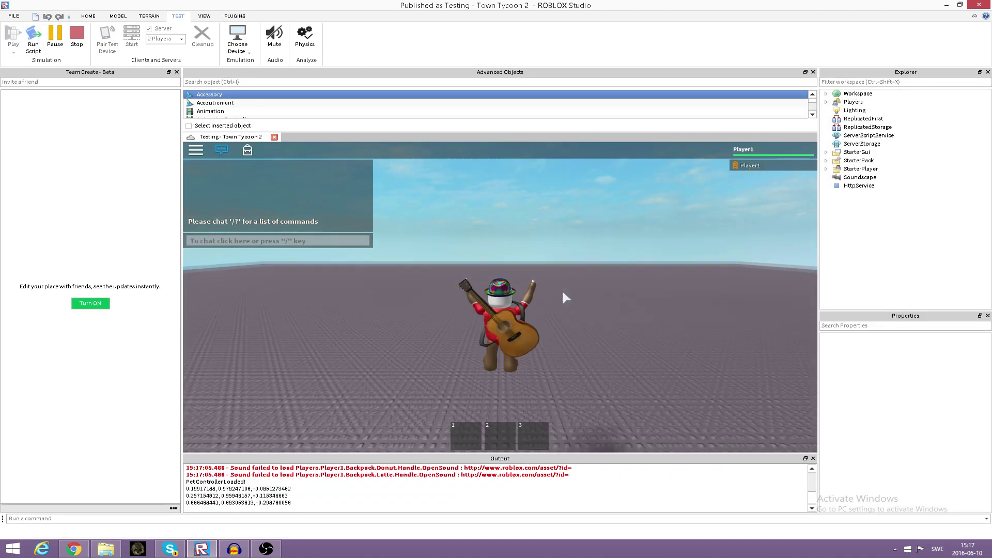
right_click_drag(531, 289, 531, 289)
key("w")
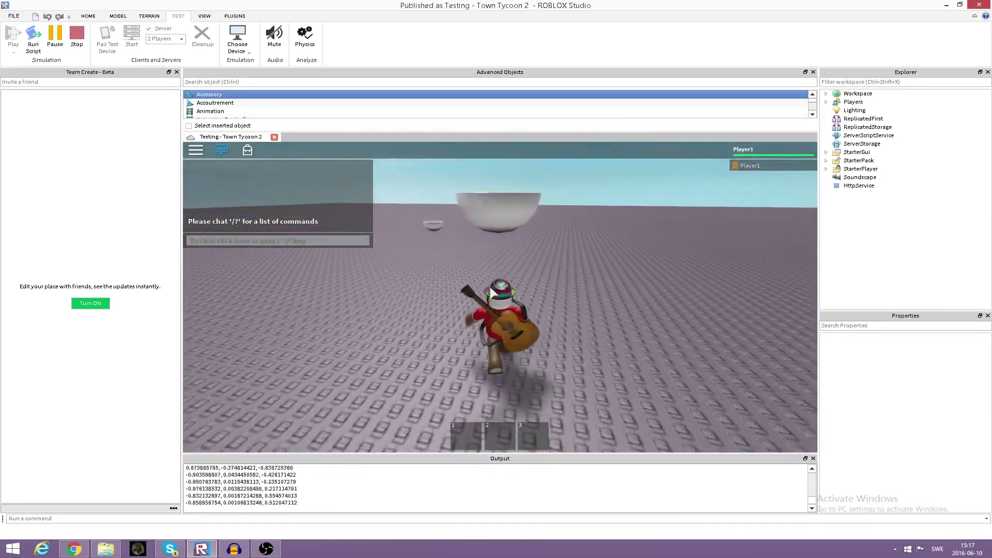
key("w")
key("w")
right_click_drag(485, 274, 500, 277)
key("w")
Jump the character onto the large bowl and walk across it to test its Box collision.
key("space")
right_click_drag(632, 296, 630, 293)
key("w")
key("space")
key("space")
key("w")
key("space")
key("w")
key("space")
key("w")
key("space")
Turn the character around on the bowl, send the chat command "/e wave" and view the character up close.
key("s")
key("slash")
type("/e wave")
key("Return")
scroll(629, 293, "up", 3)
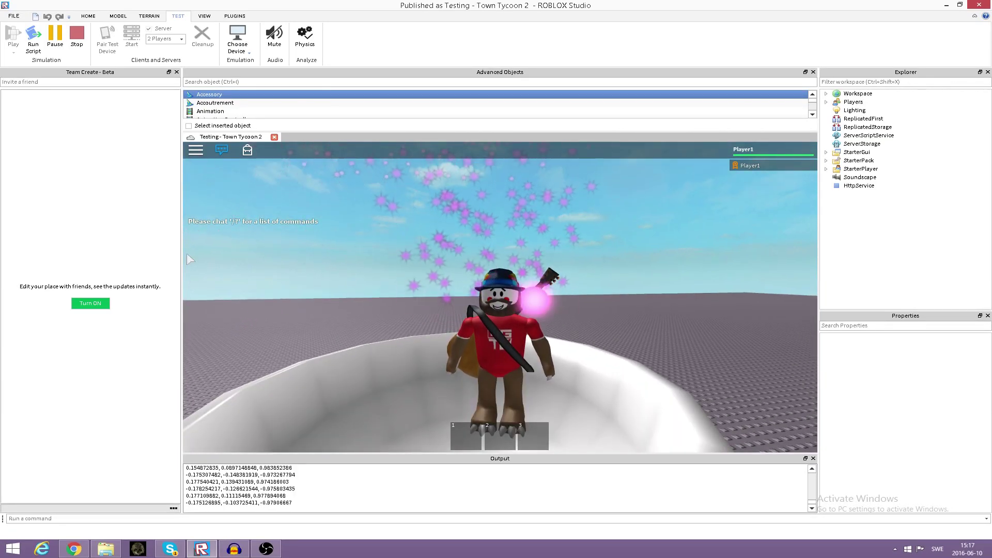